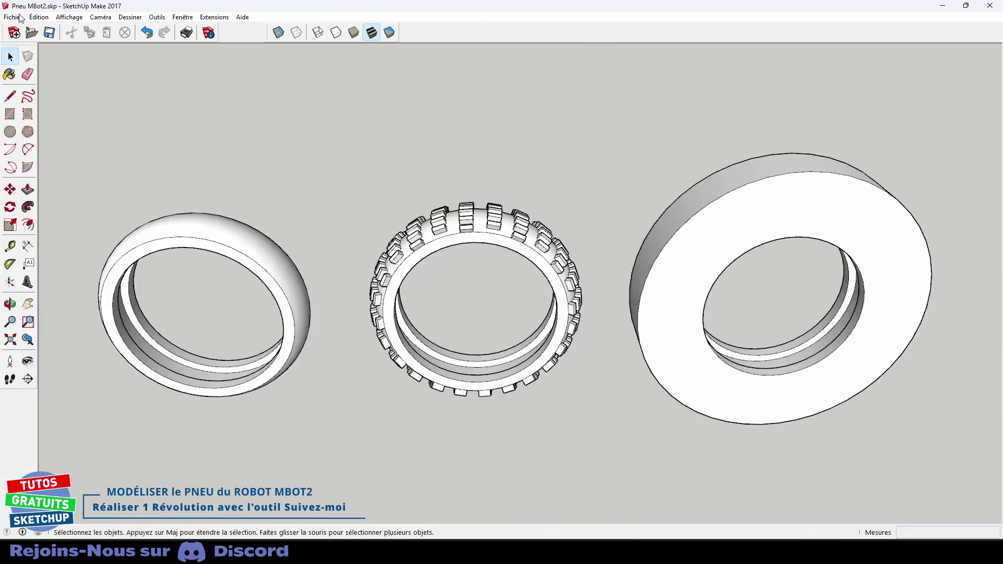
Start a new untitled model, discarding the unsaved changes to Pneu MBot2.skp
click(13, 17)
click(21, 26)
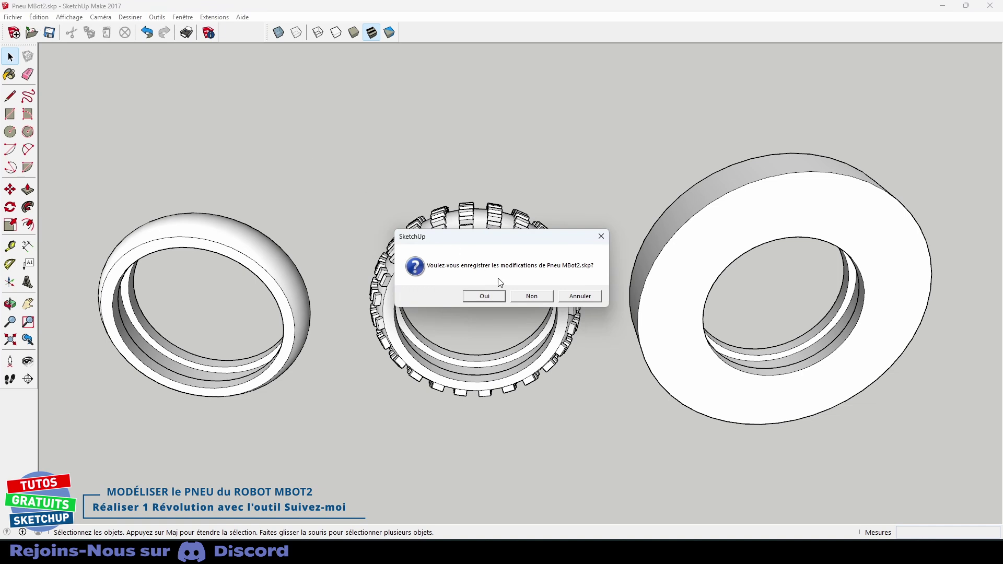
click(531, 296)
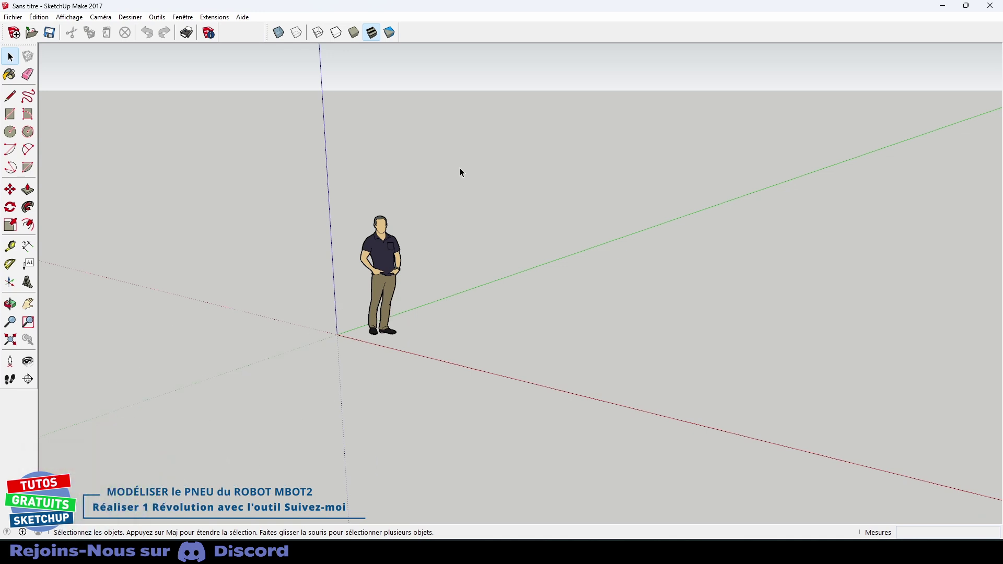
In Model Info Units, set length to millimetres with 0,0mm precision and disable length snapping
click(208, 33)
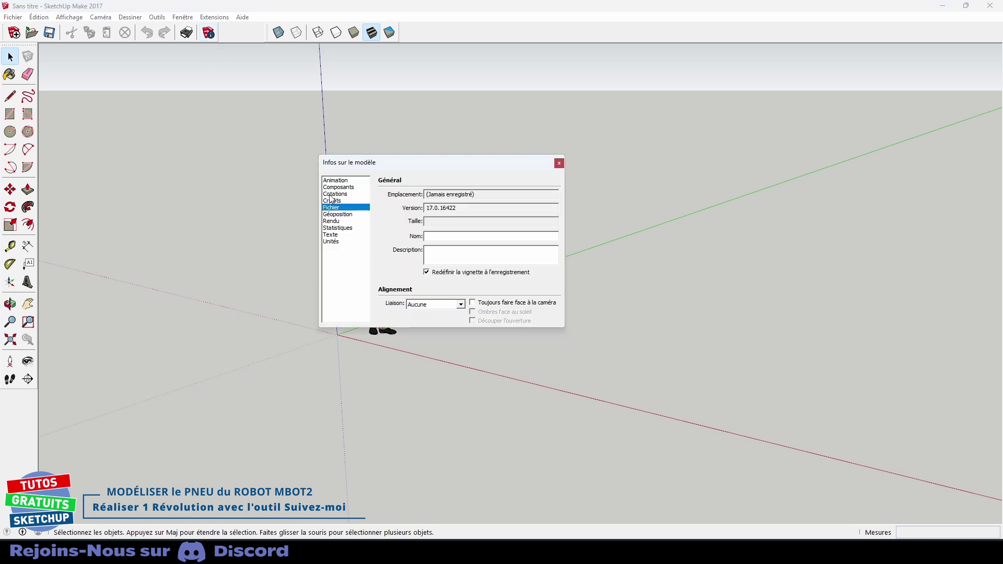
click(334, 242)
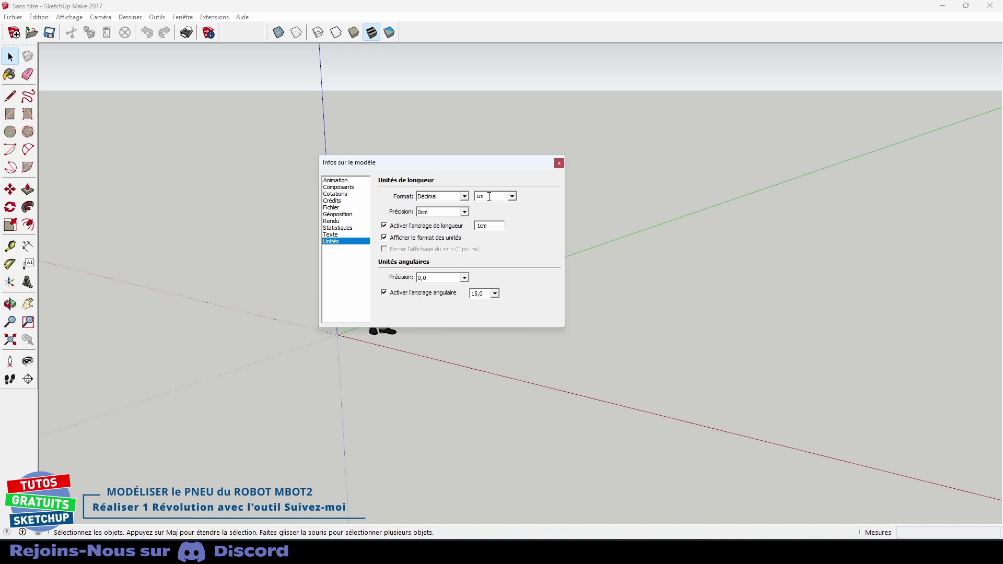
click(512, 197)
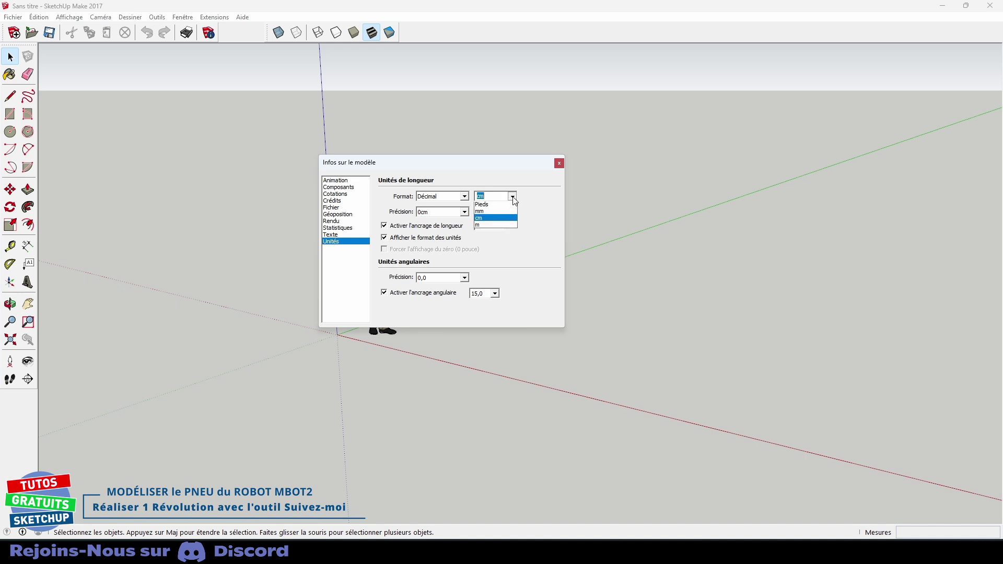
click(495, 220)
click(447, 212)
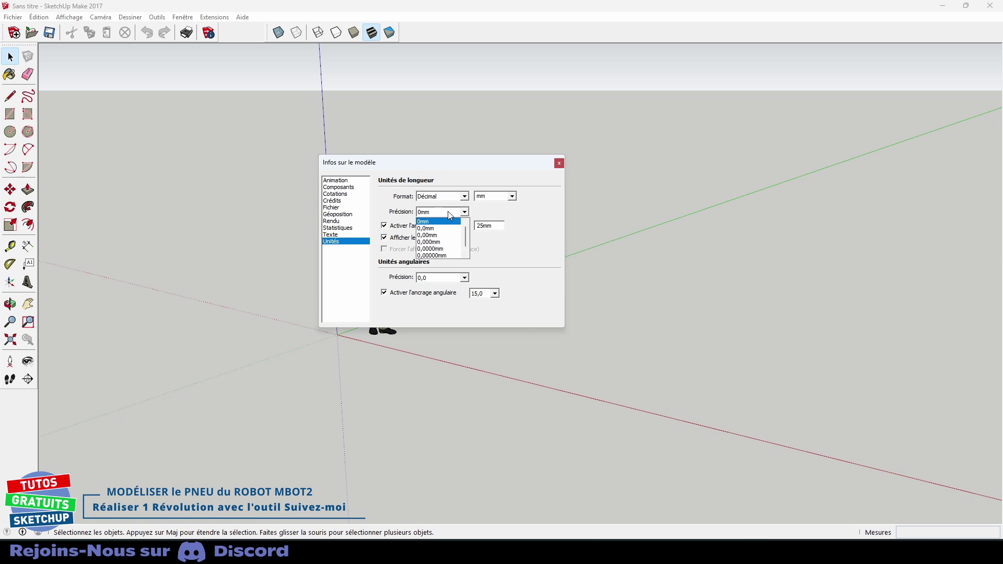
click(439, 229)
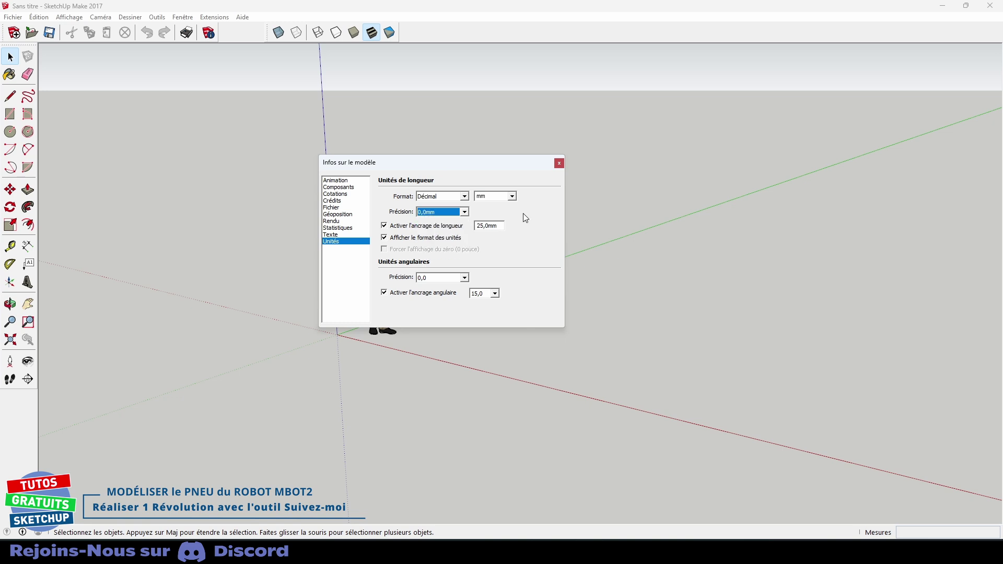
click(384, 226)
click(559, 164)
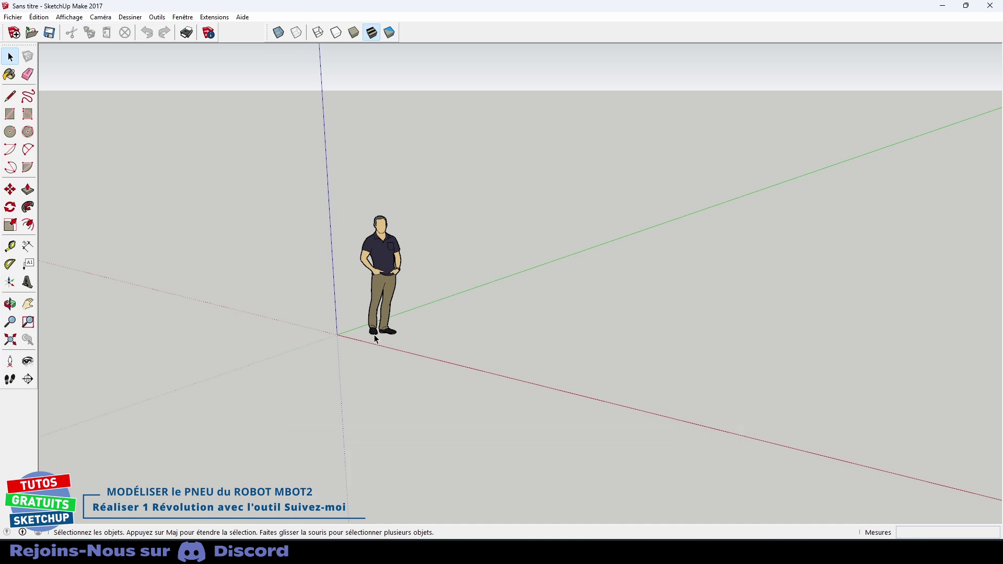
Zoom in and orbit low, then delete the default human scale figure
scroll(365, 336, up, 1)
scroll(366, 335, up, 2)
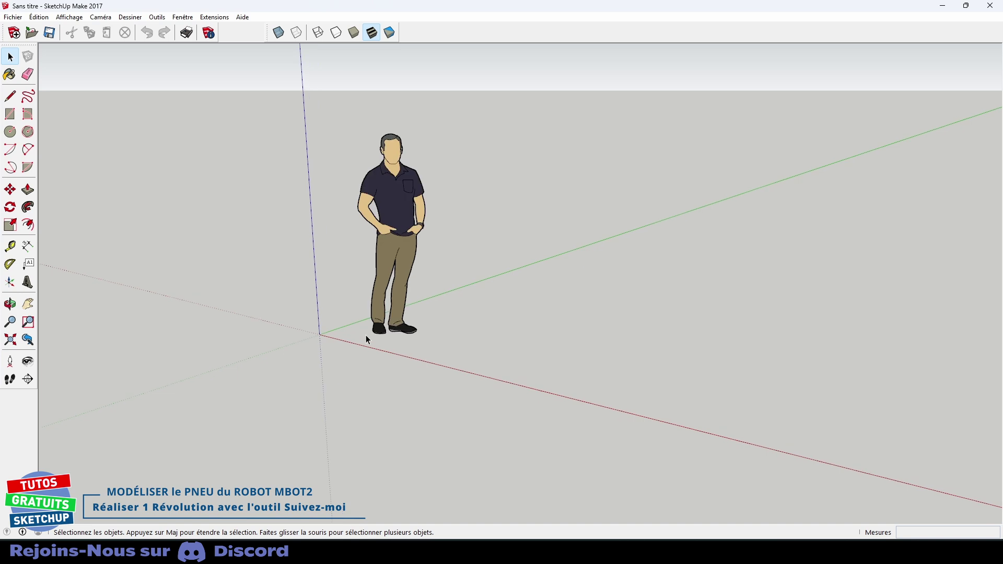
scroll(365, 335, up, 2)
scroll(367, 339, up, 1)
scroll(370, 338, up, 2)
scroll(374, 338, up, 1)
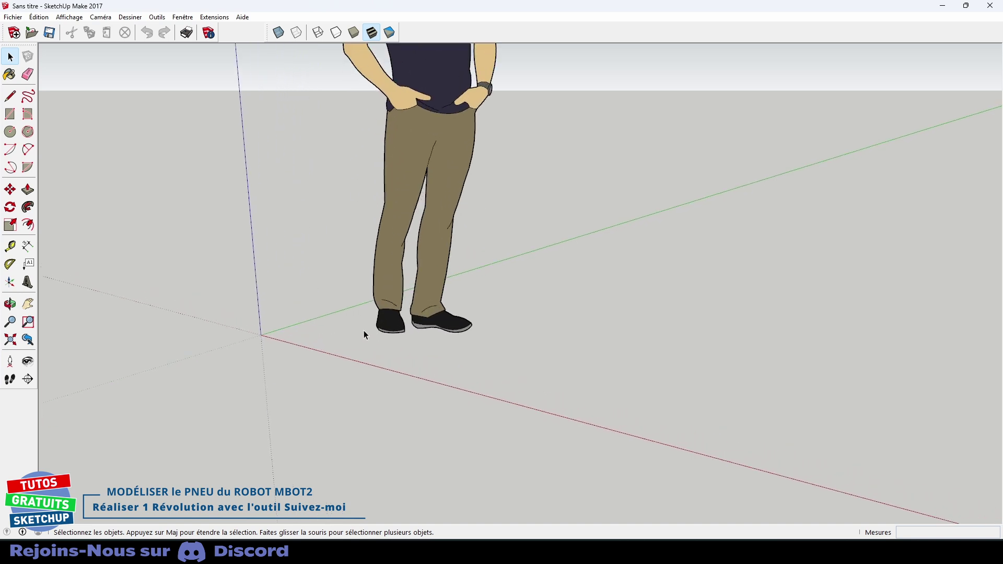
scroll(364, 331, up, 1)
scroll(359, 334, up, 1)
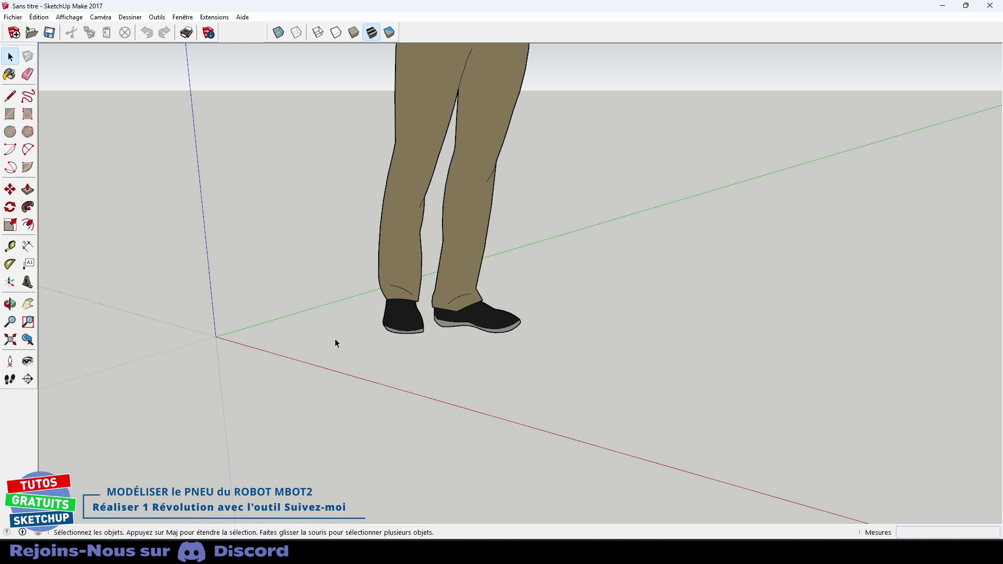
key(o)
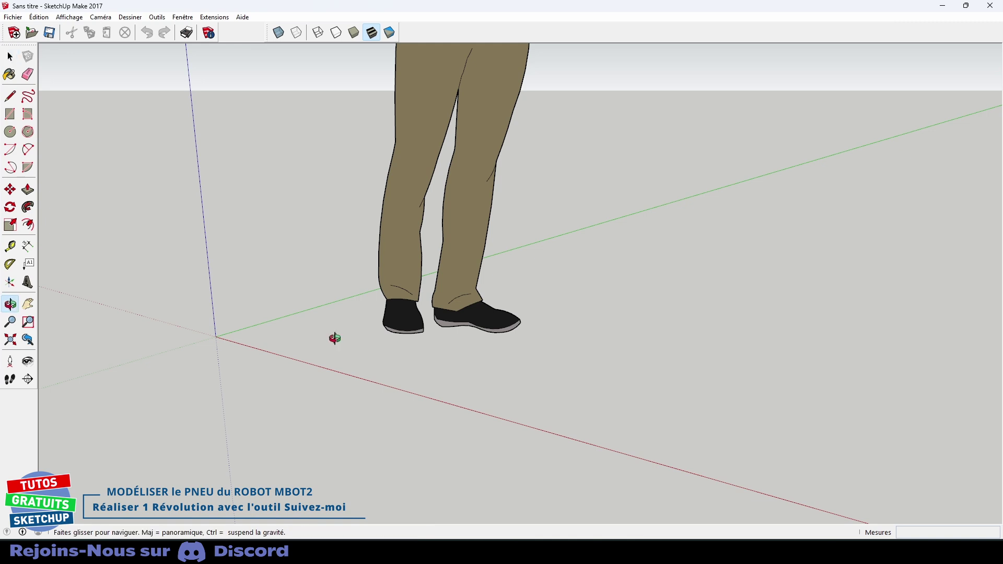
mouse_move(335, 338)
mouse_down()
mouse_move(476, 321)
mouse_move(609, 251)
mouse_up()
key(space)
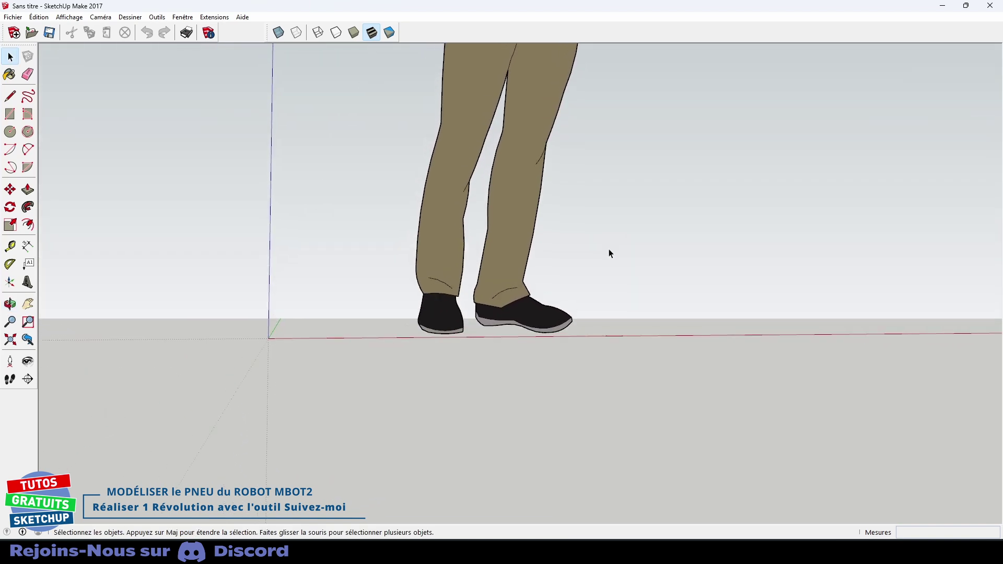
click(521, 221)
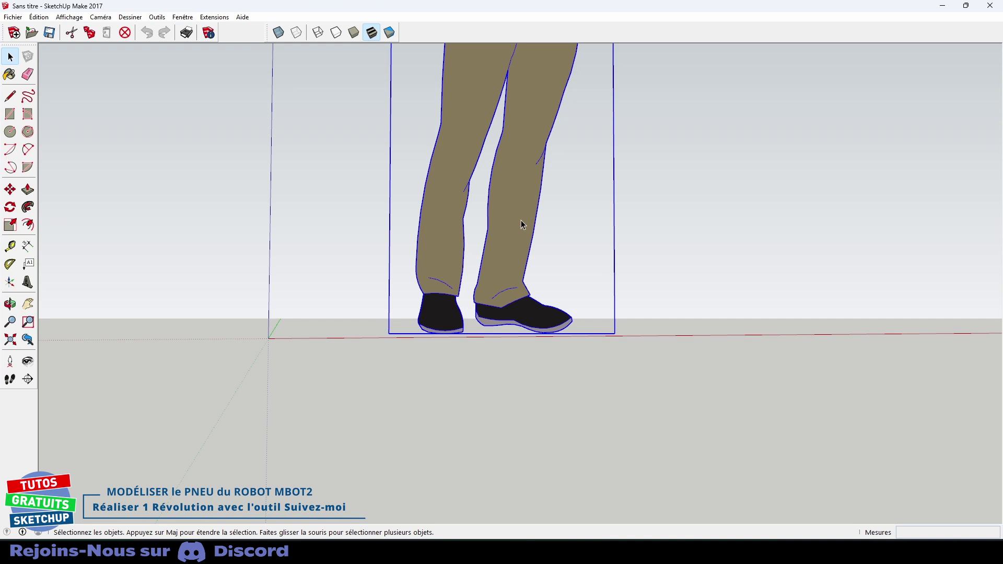
key(Delete)
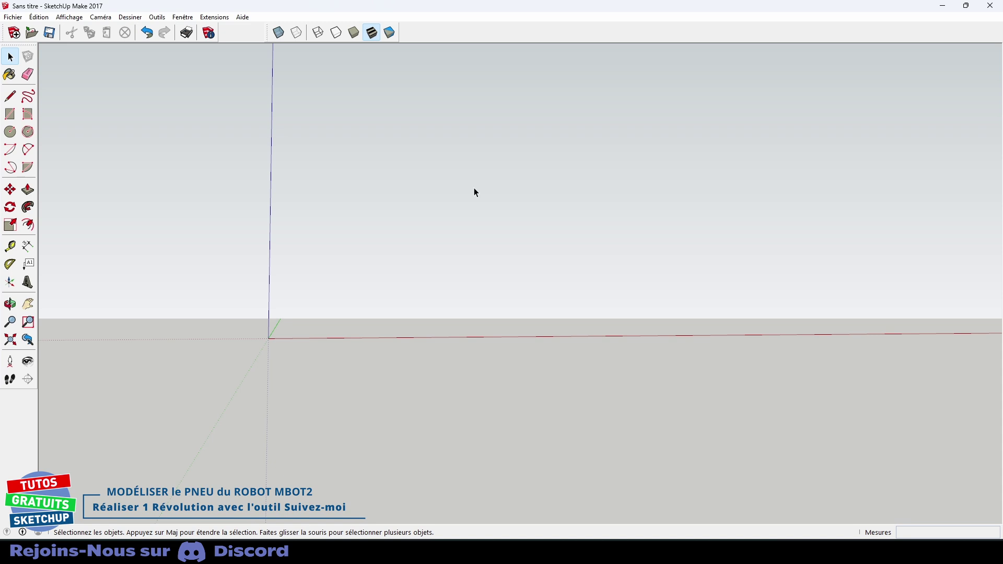
key(r)
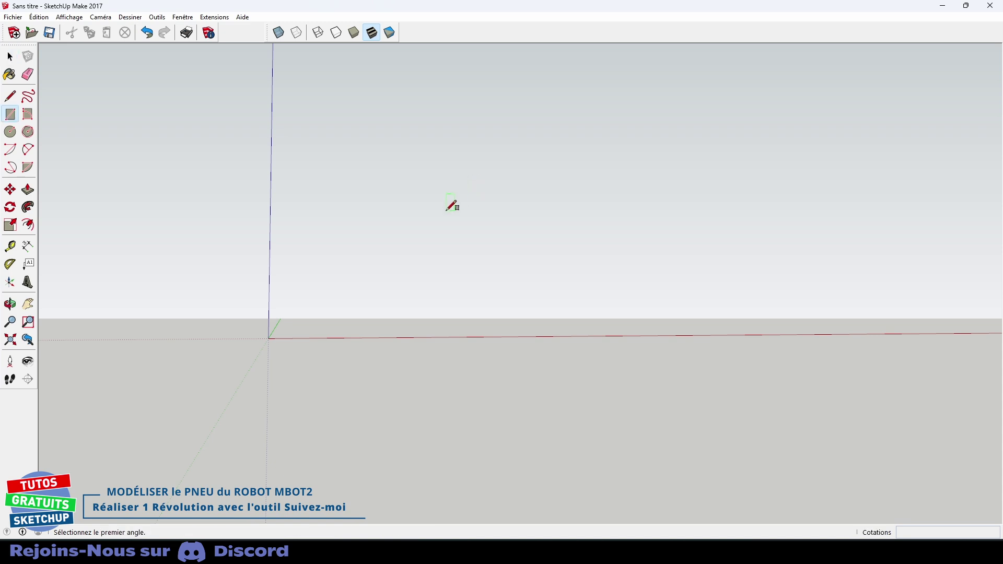
Draw an upright 50 by 20 mm rectangle starting at the origin
click(268, 338)
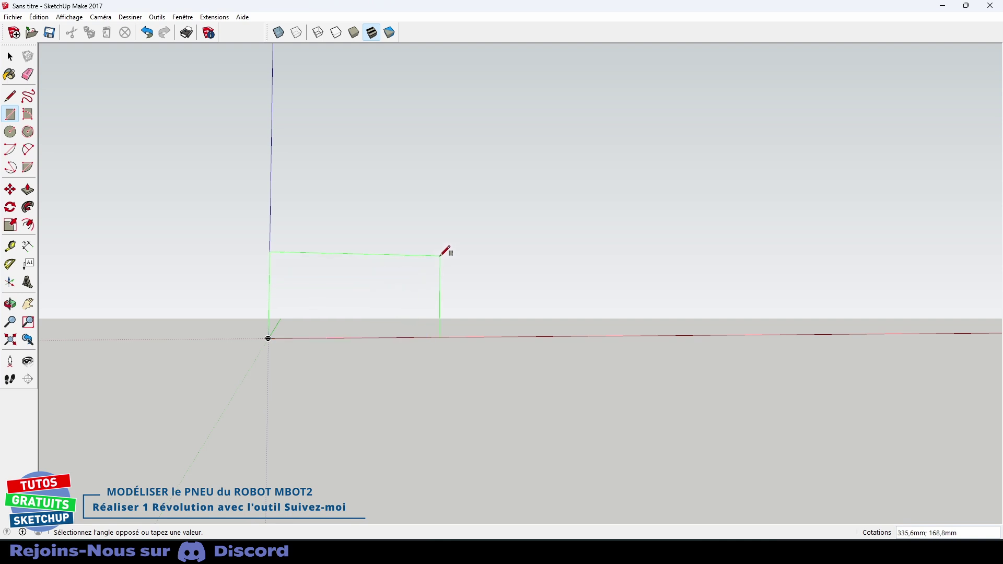
click(482, 228)
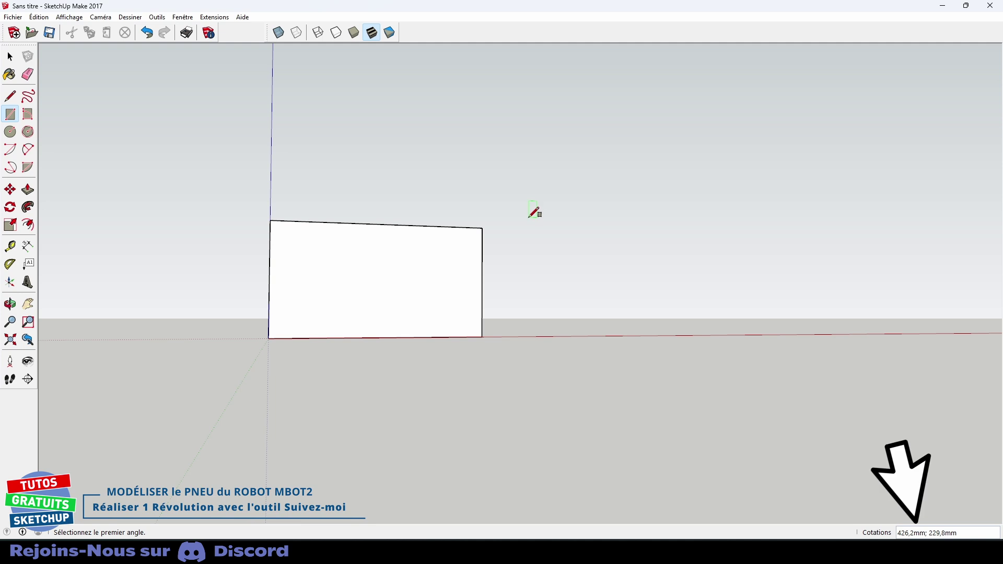
text(50;20)
key(Return)
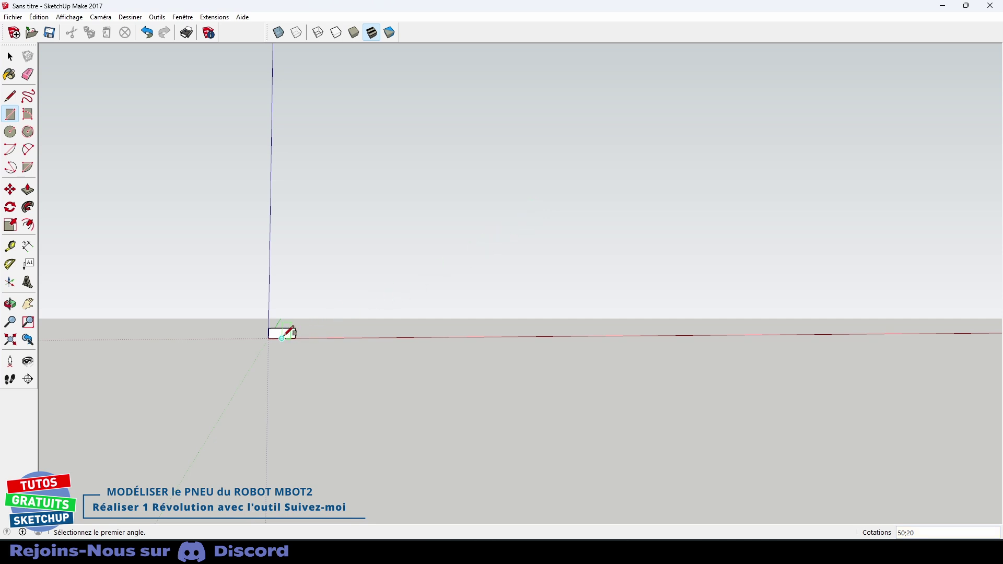
Zoom in and orbit slightly around the new rectangle
scroll(282, 339, up, 1)
scroll(282, 336, up, 1)
scroll(283, 336, up, 1)
scroll(282, 334, up, 1)
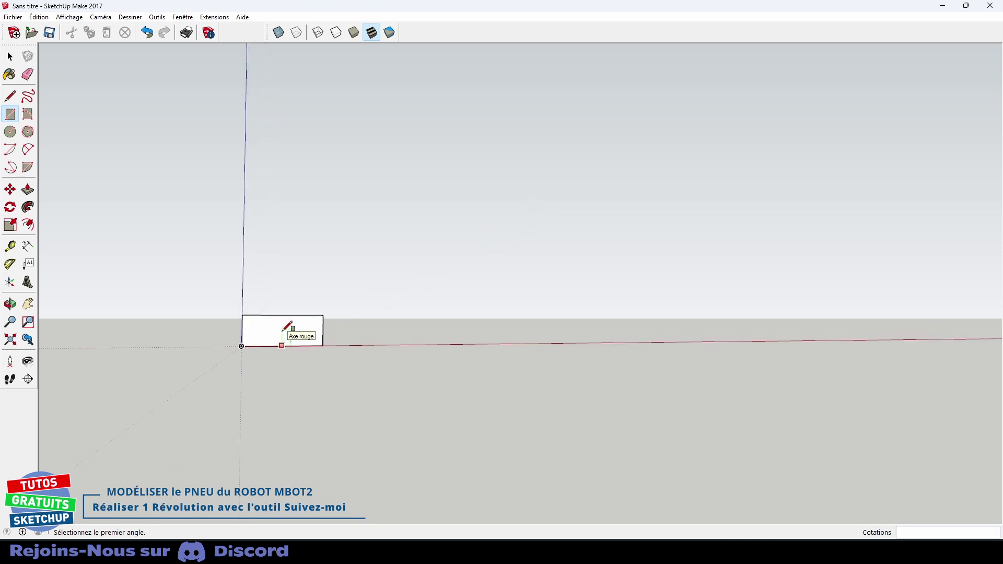
scroll(282, 333, up, 2)
scroll(282, 332, up, 1)
scroll(282, 332, up, 1)
scroll(282, 332, up, 1)
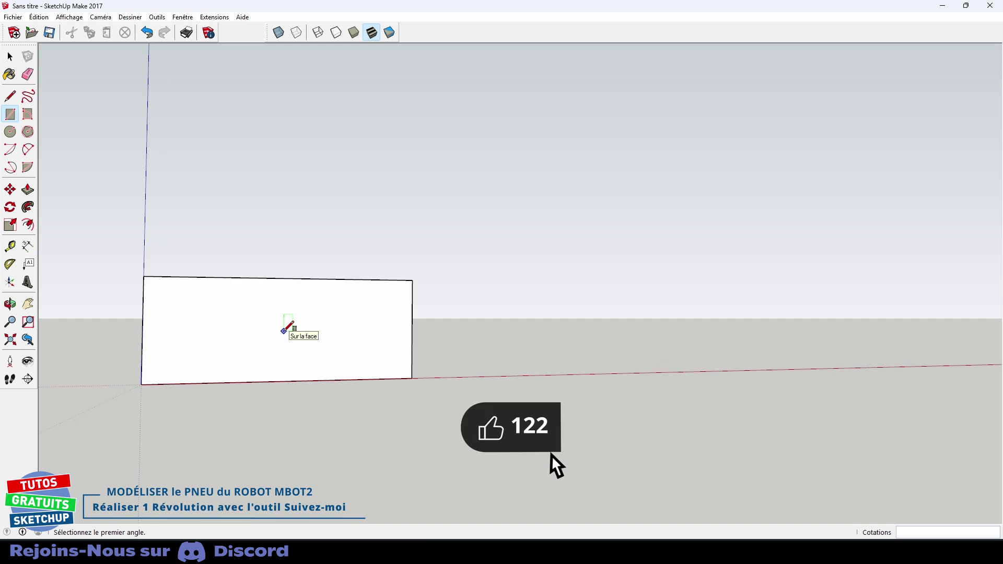
scroll(282, 332, up, 1)
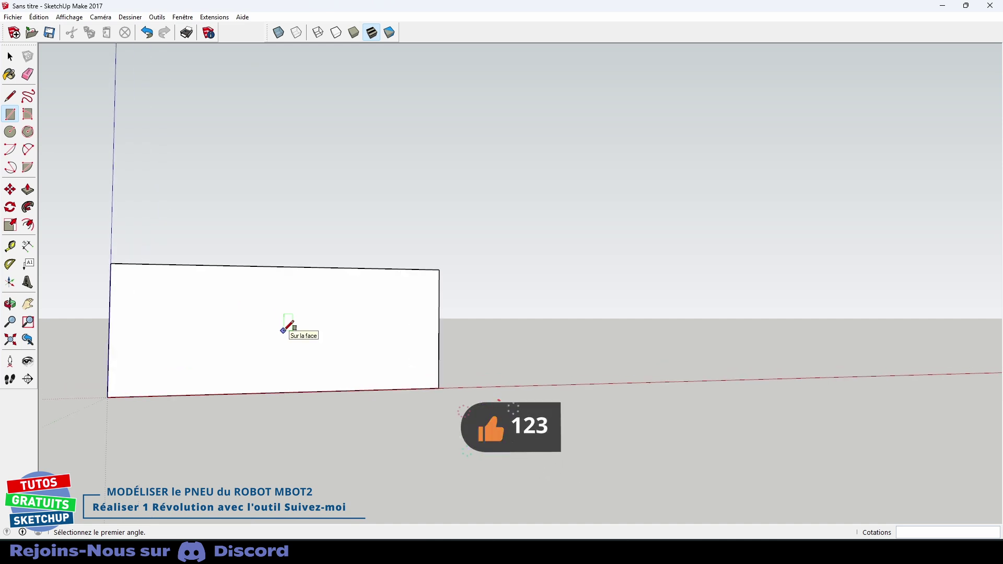
key(o)
mouse_move(284, 330)
mouse_down()
mouse_move(273, 330)
mouse_move(524, 298)
mouse_move(483, 304)
mouse_up()
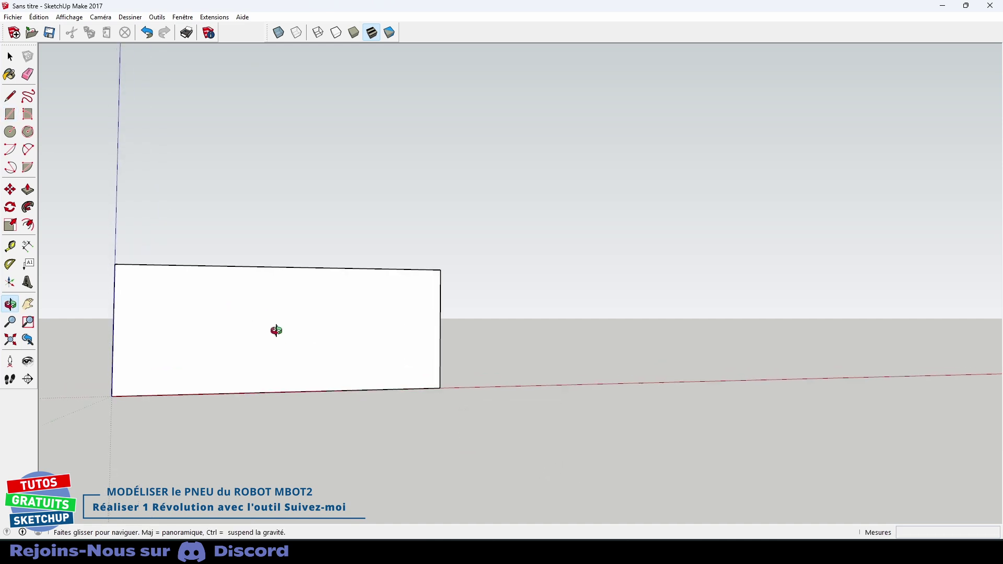
key(r)
key(o)
key(r)
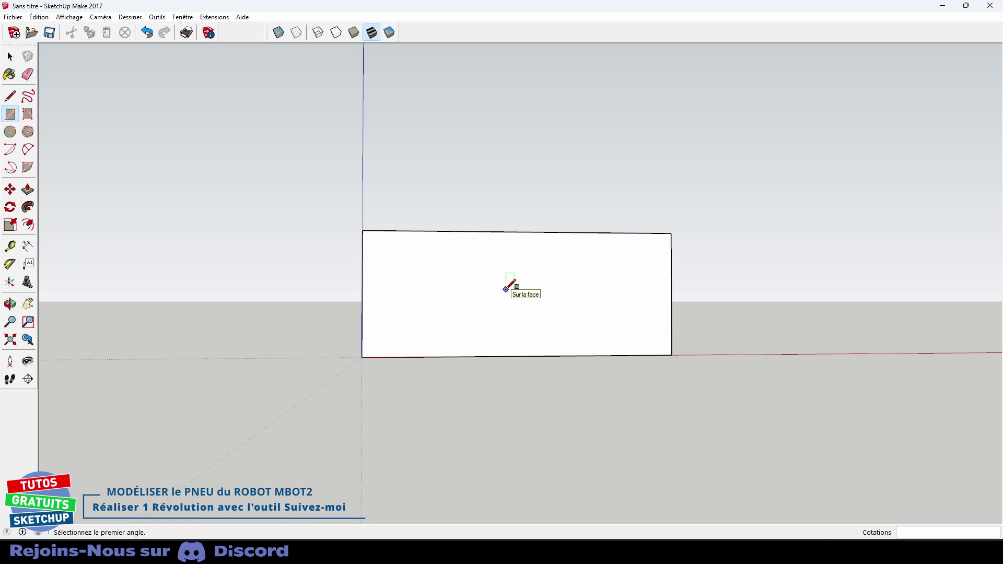
key(t)
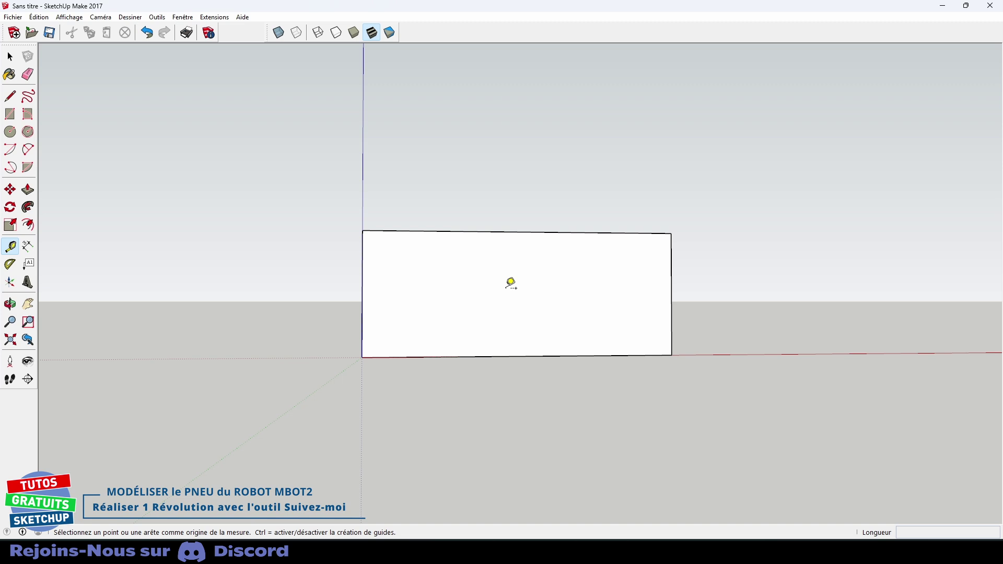
Place a vertical guide 27 mm from the rectangle's left edge
click(363, 272)
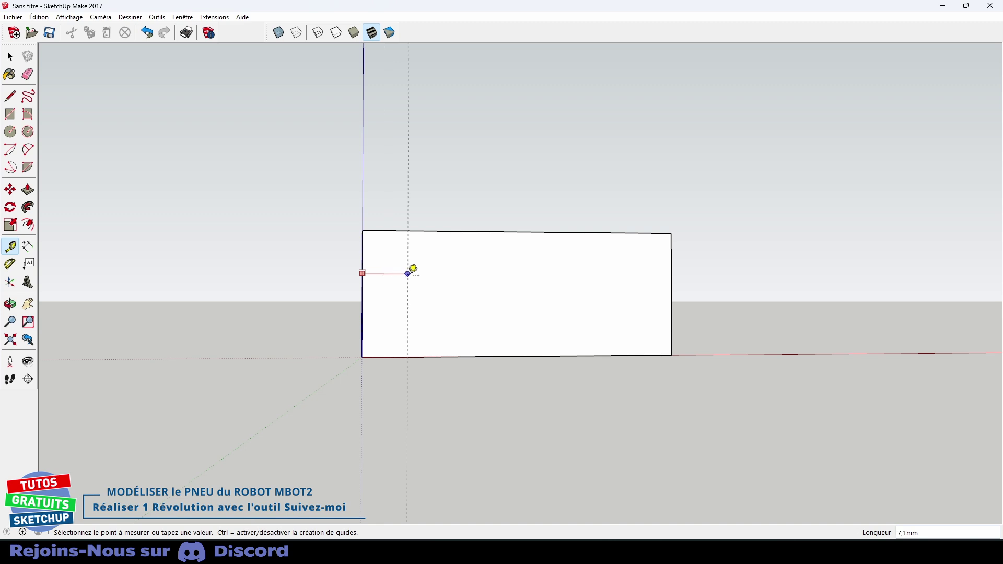
click(431, 273)
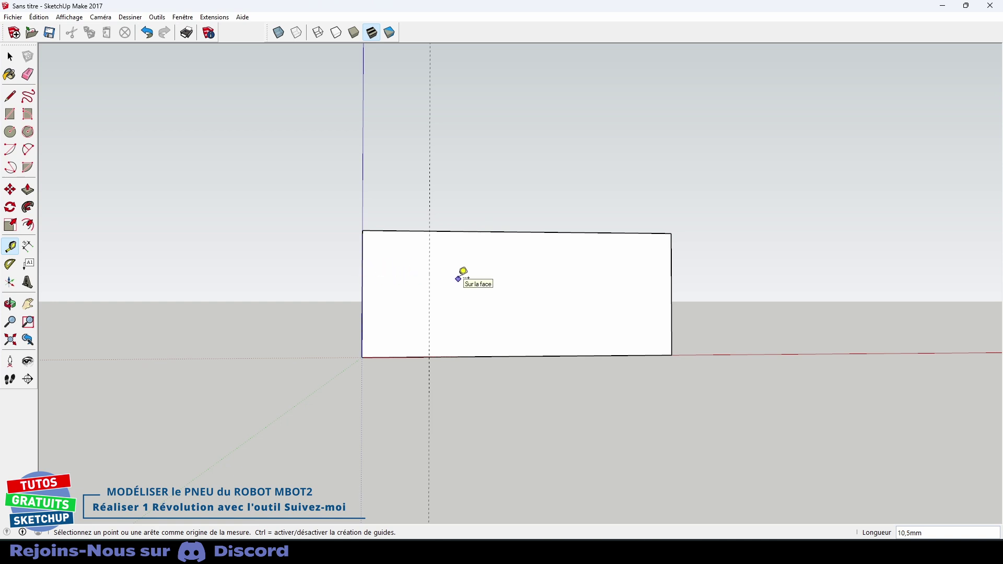
text(27)
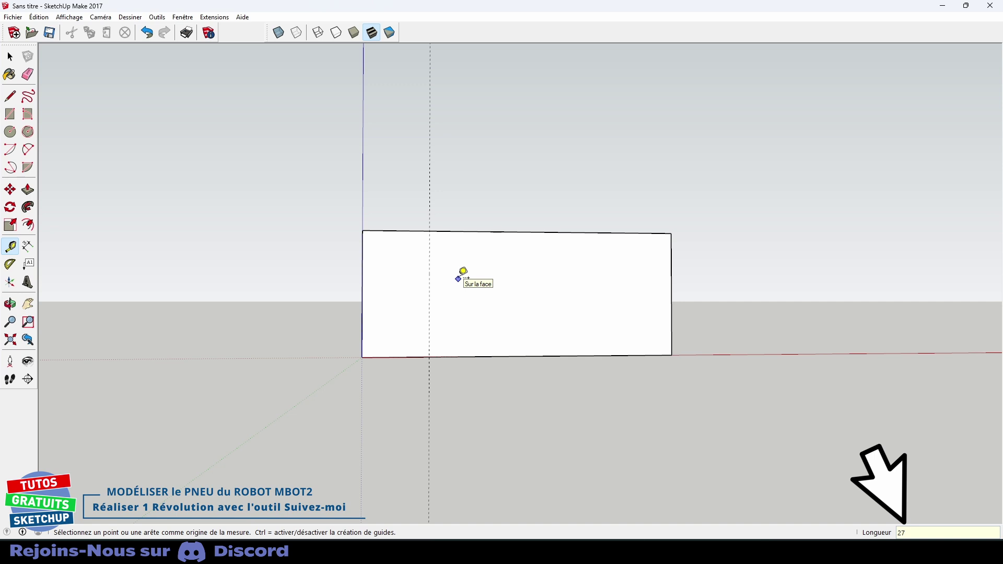
key(Return)
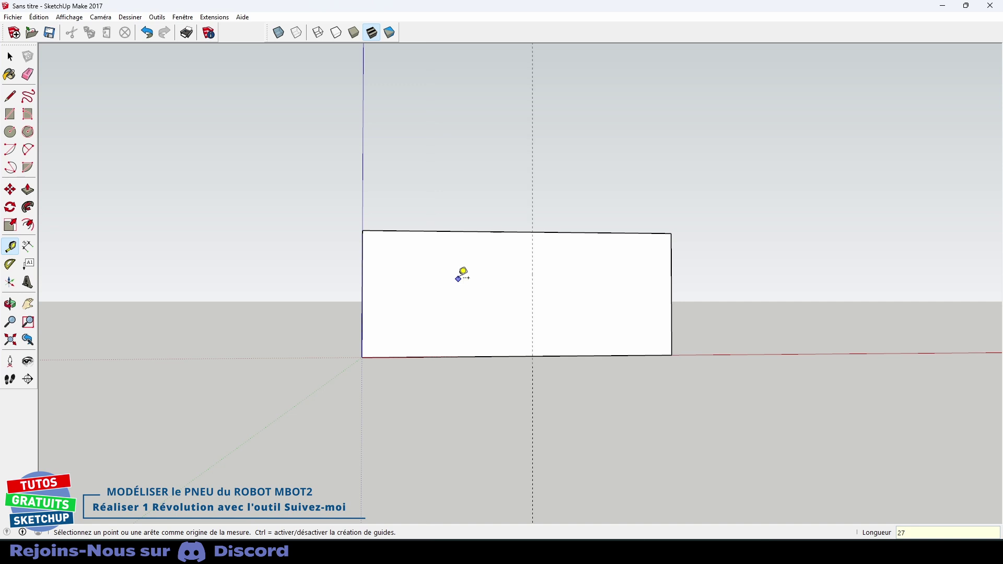
Place a second vertical guide 32,5 mm from the left edge, redoing a misplaced attempt
click(363, 271)
click(406, 271)
key(ctrl+z)
click(363, 278)
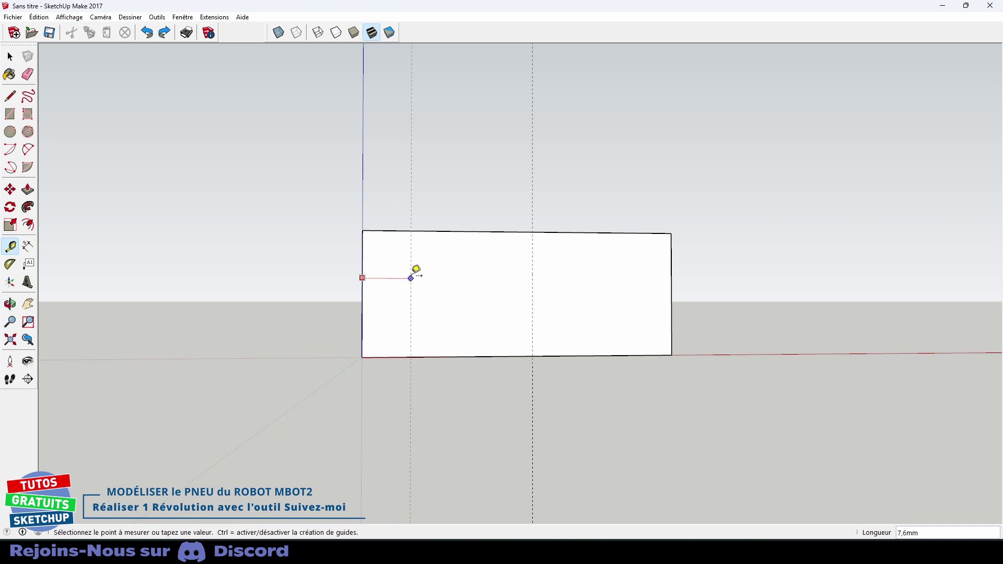
click(420, 271)
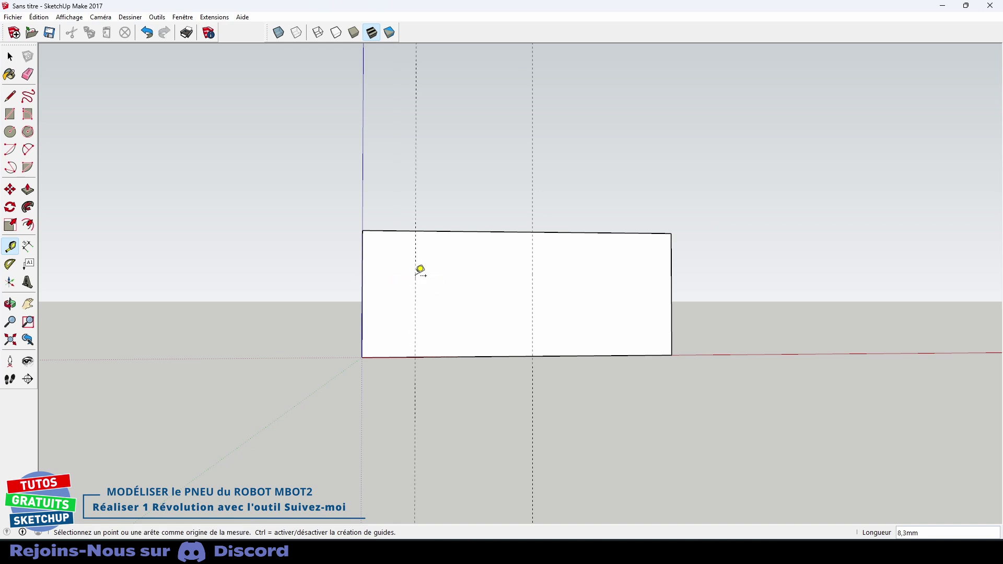
text(32,5)
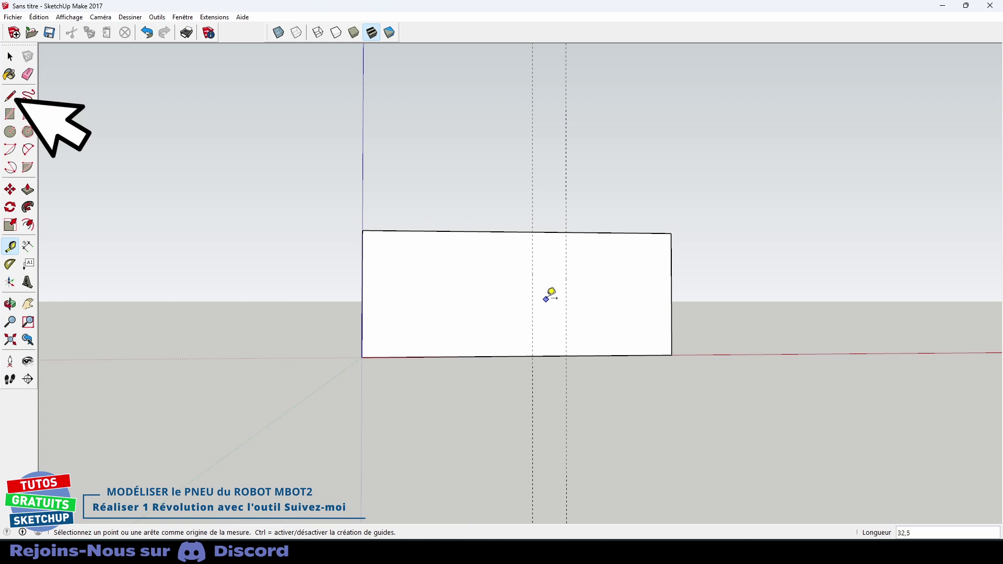
Start the profile at the guide's bottom with a 4 mm rise and 1 mm step right
key(l)
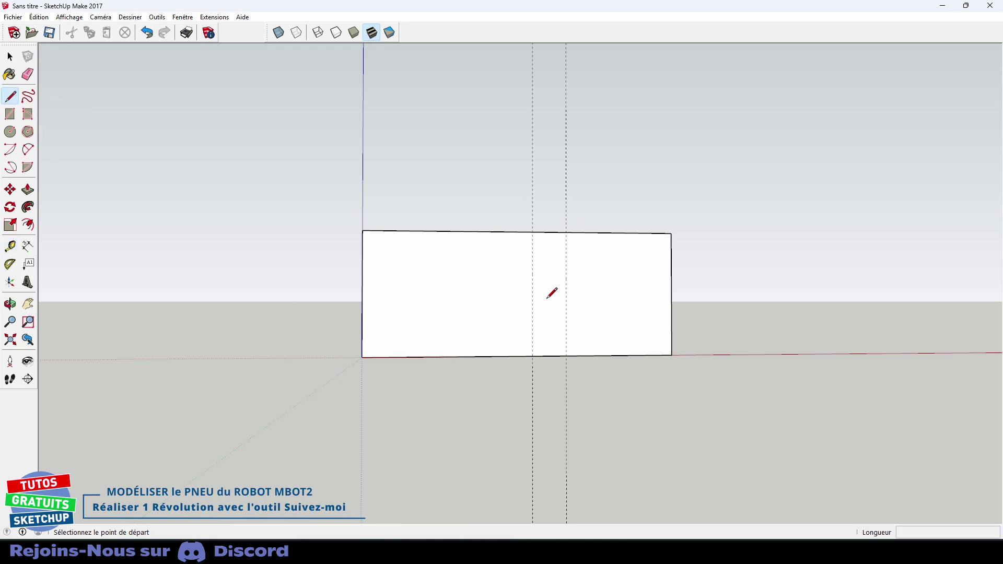
scroll(532, 356, up, 2)
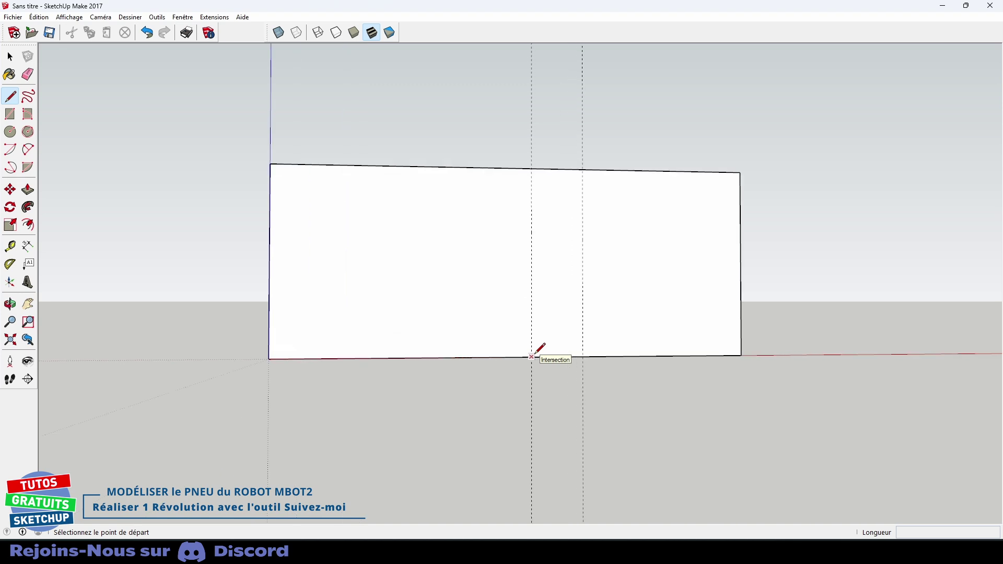
scroll(531, 356, up, 2)
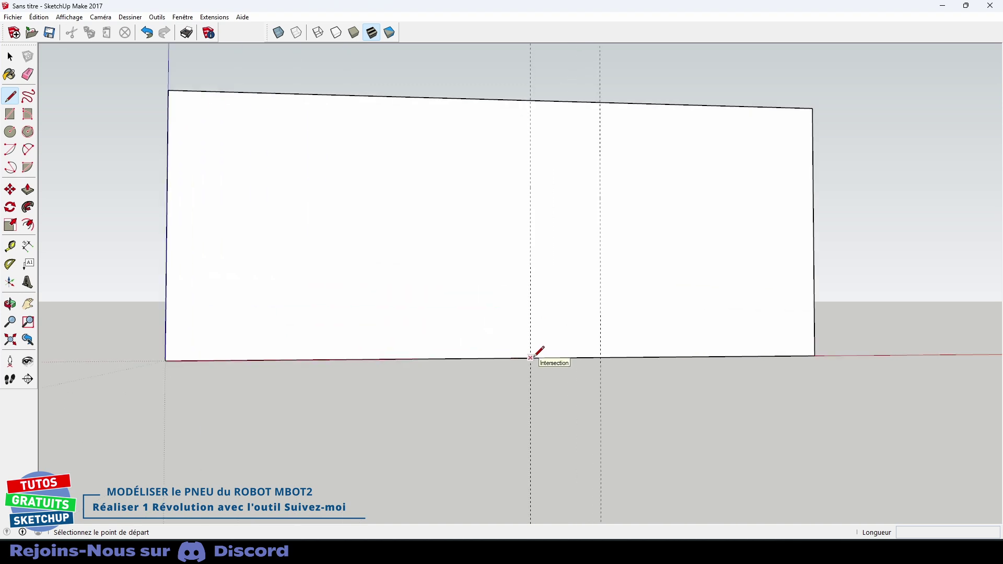
click(531, 357)
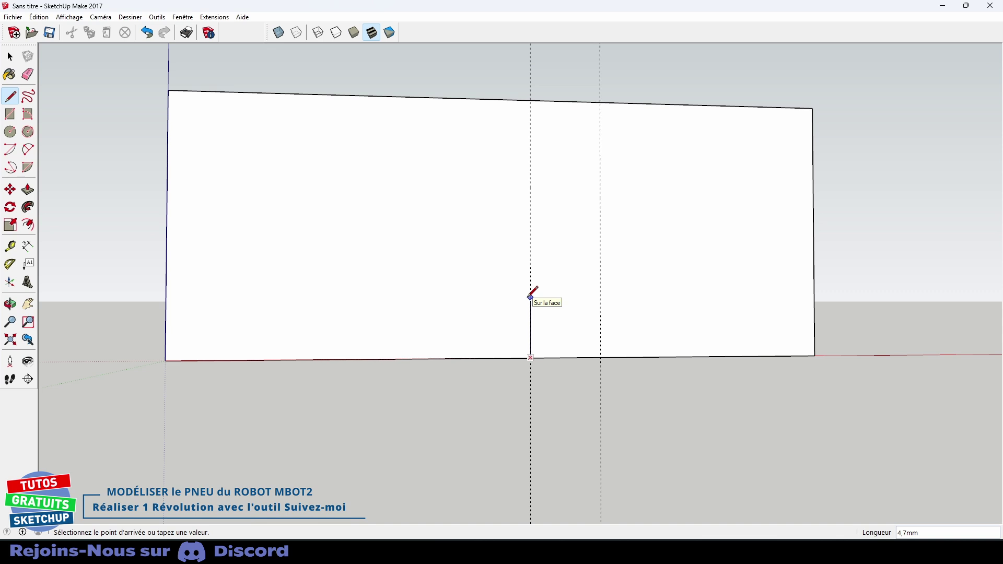
text(4)
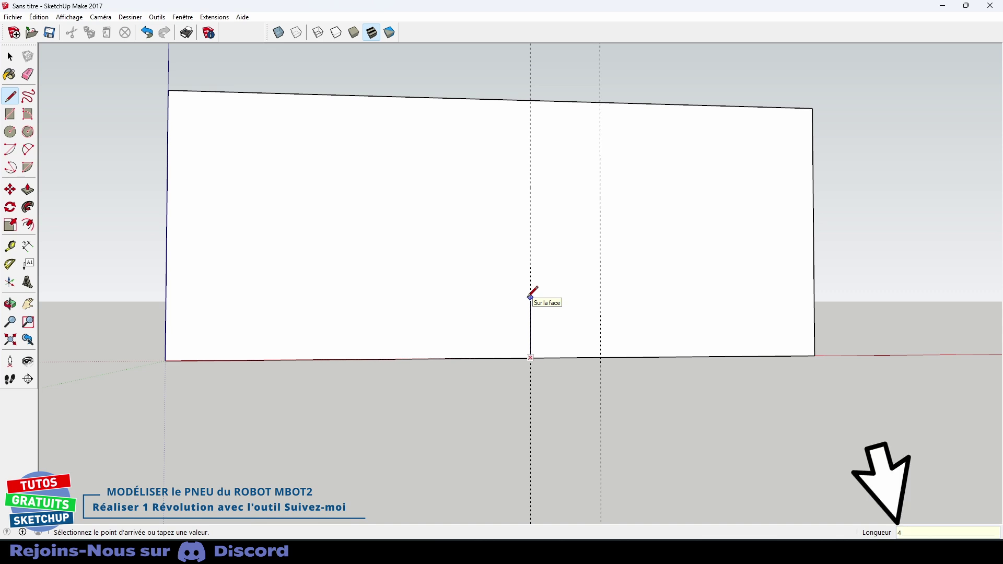
key(Return)
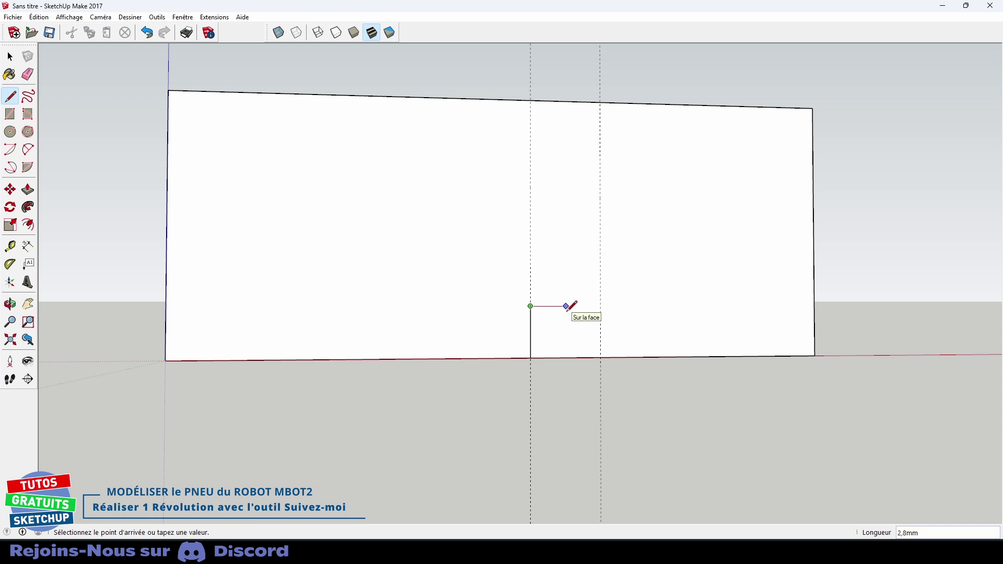
text(1,5)
key(Return)
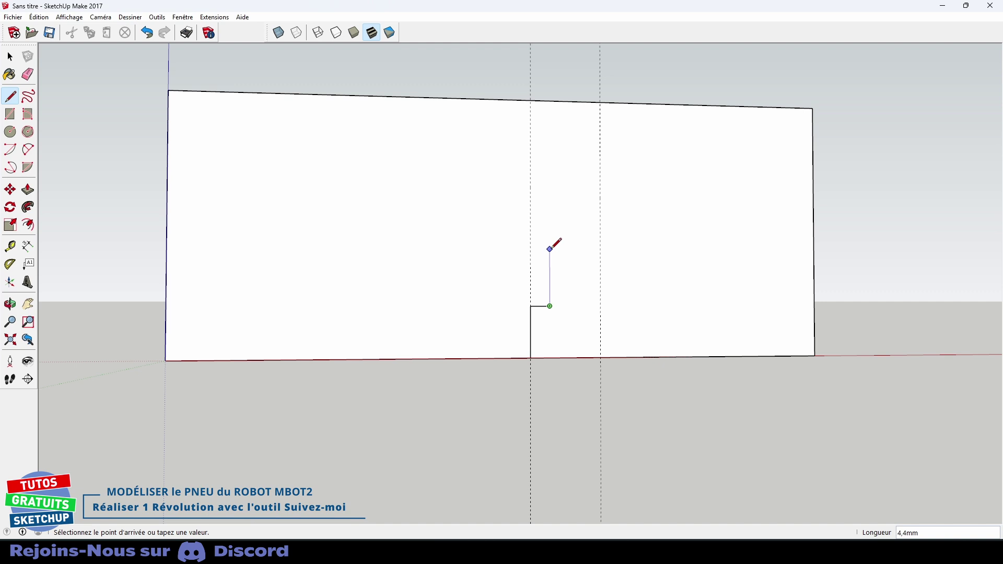
Continue the profile 8 mm up, back onto the guide, 4 mm up, then a 3.5 mm top edge
text(8)
key(Return)
click(530, 202)
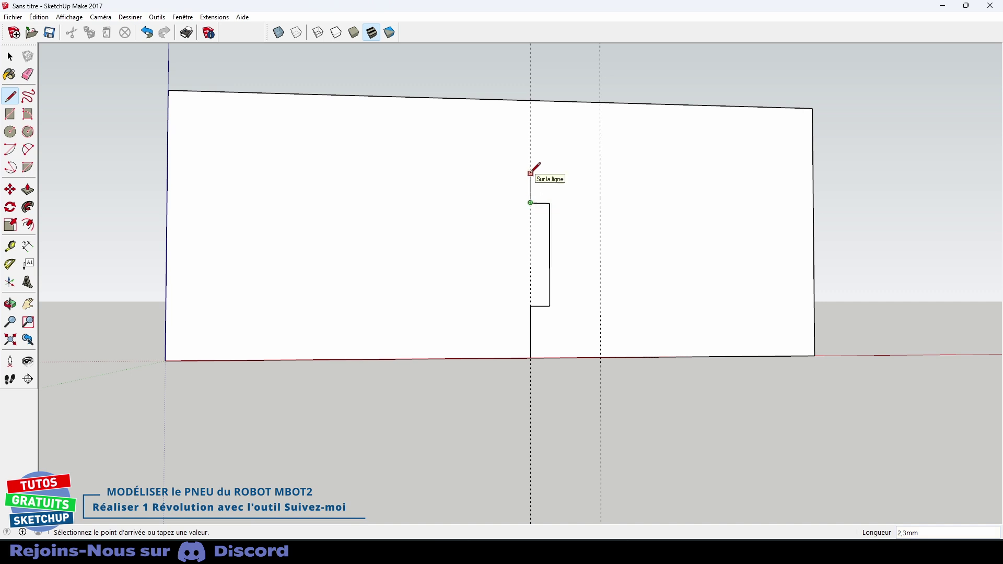
text(4)
key(Return)
click(581, 152)
text(3,5)
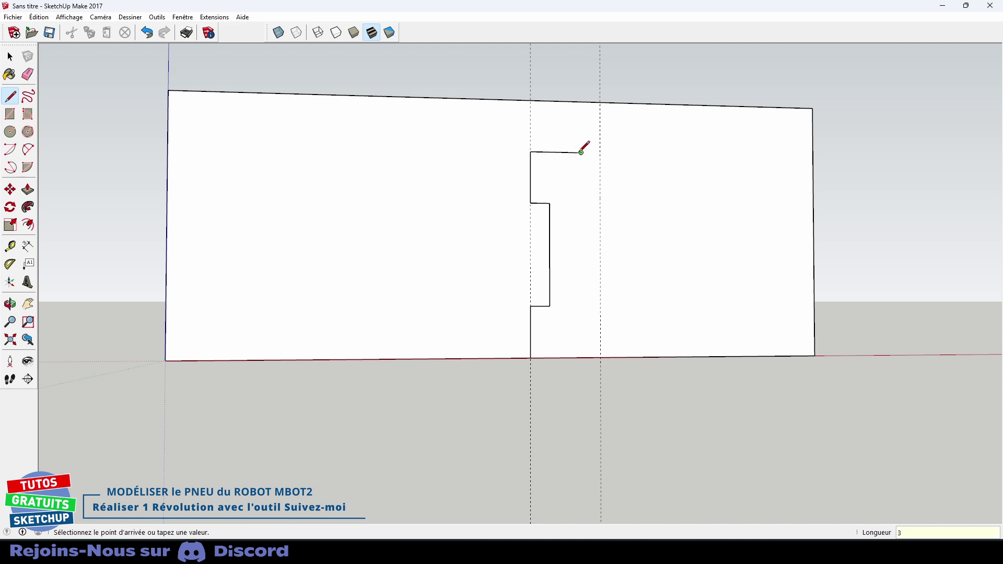
key(Return)
key(space)
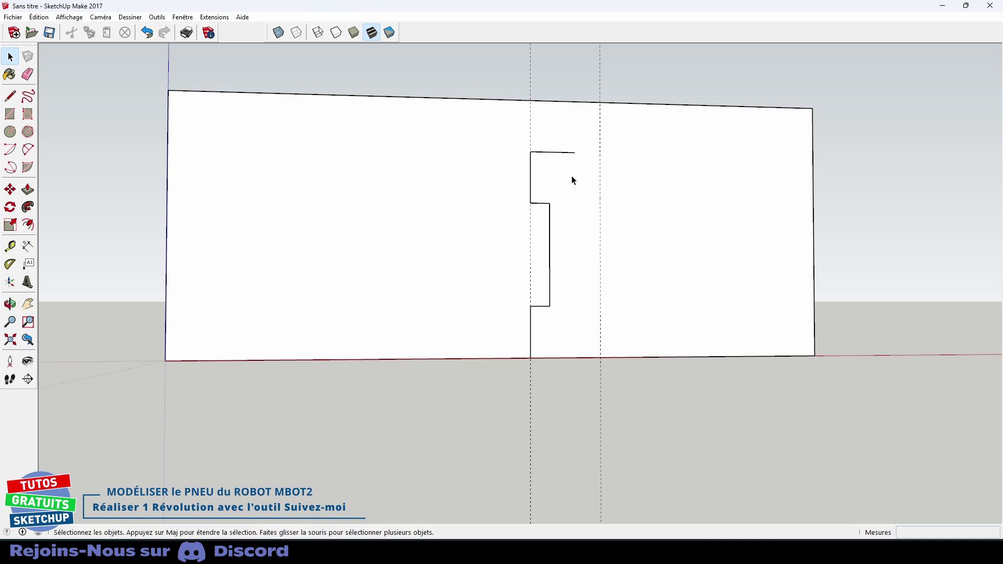
Add a short bottom edge running right from the profile's lower corner
key(l)
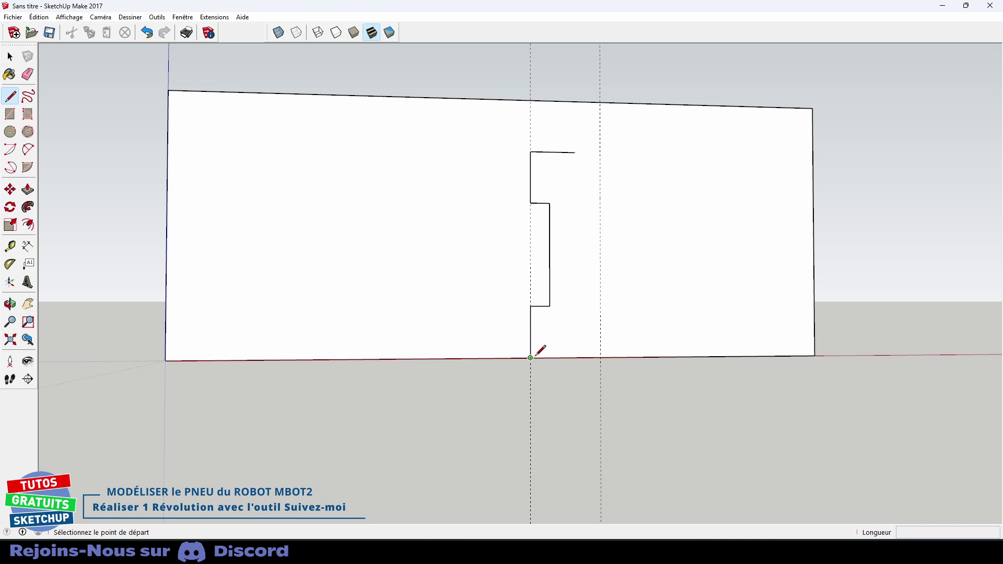
click(531, 357)
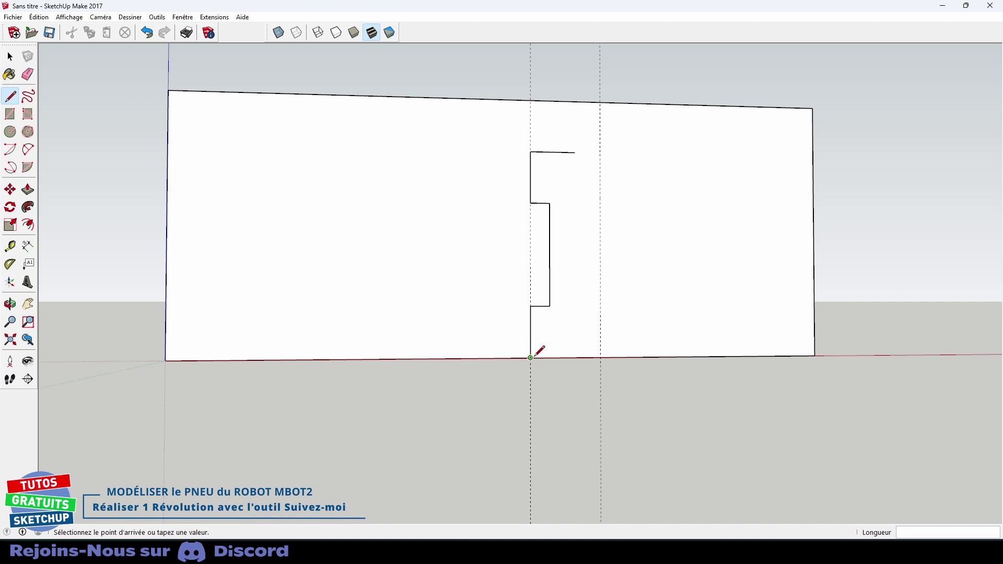
click(585, 349)
text(3)
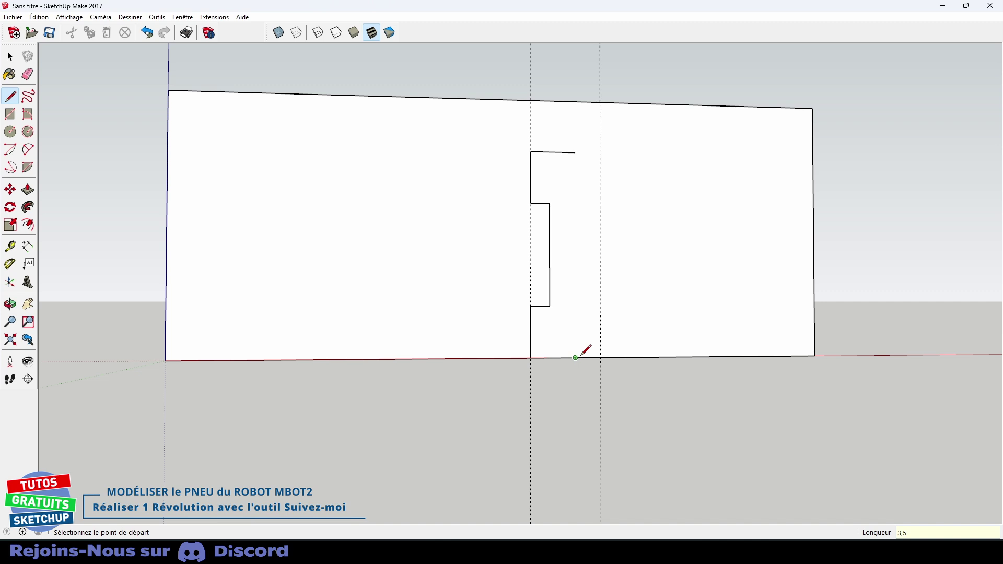
key(space)
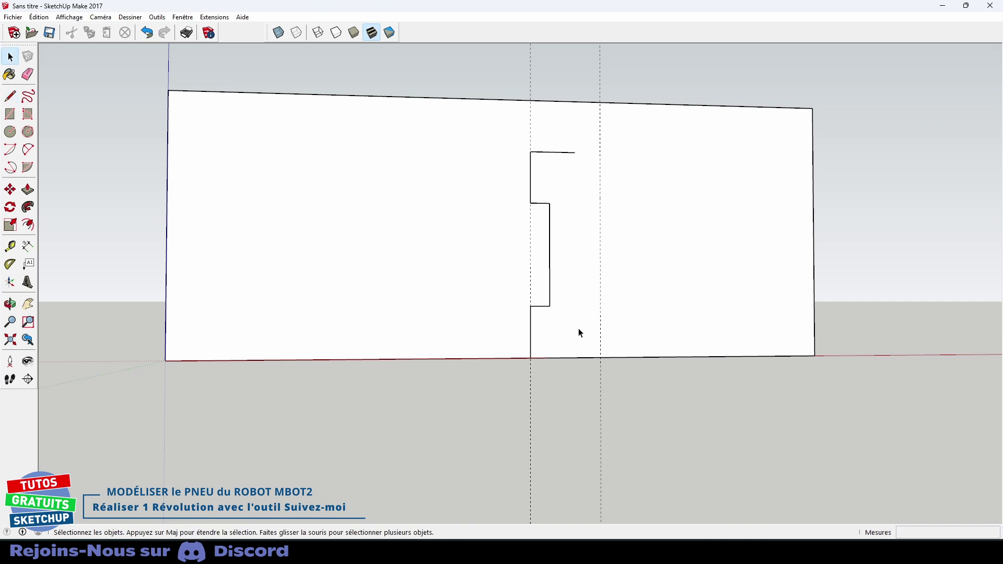
key(a)
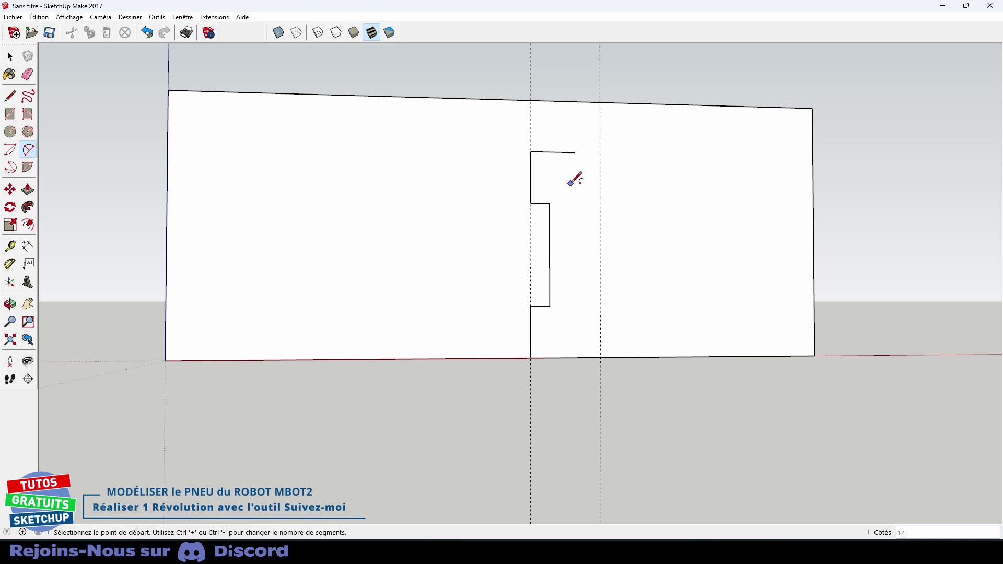
Close the profile with a 2 mm-bulge arc from the top edge's end to the bottom point
click(575, 152)
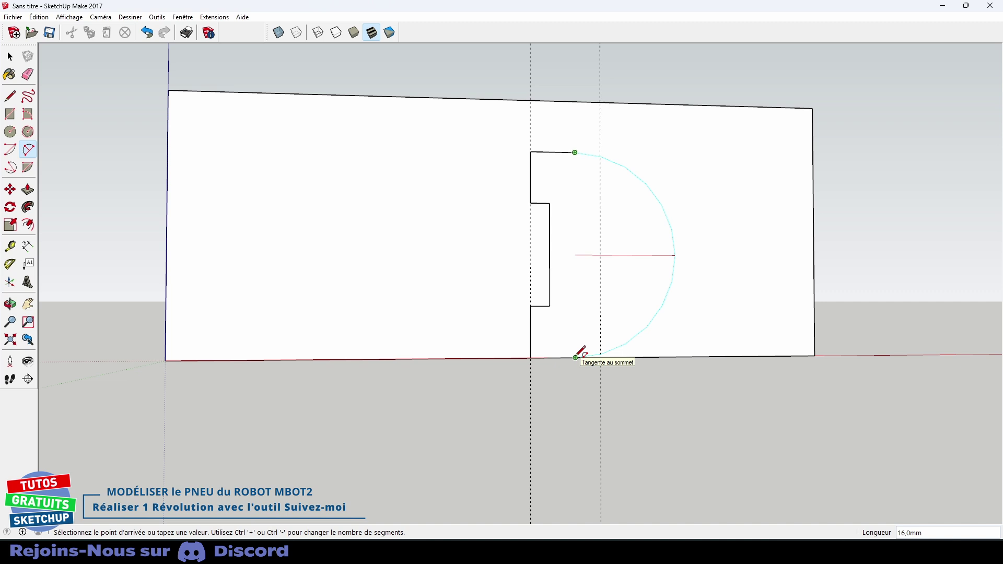
click(575, 358)
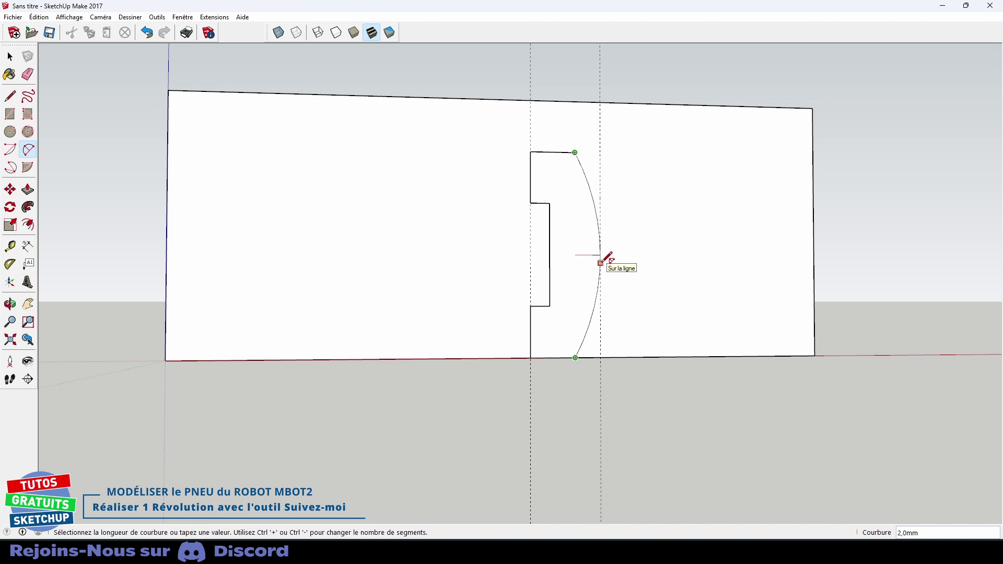
click(600, 263)
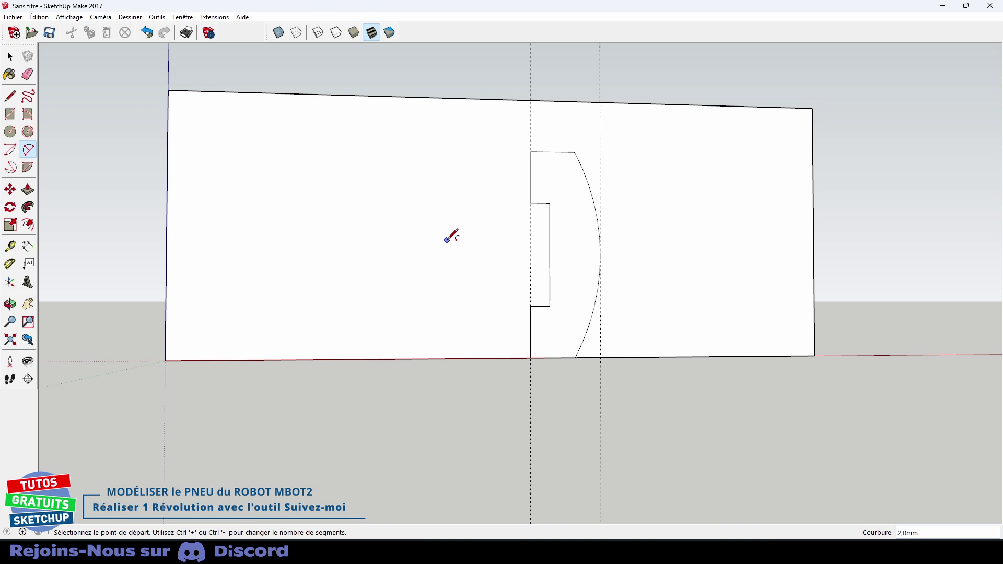
key(e)
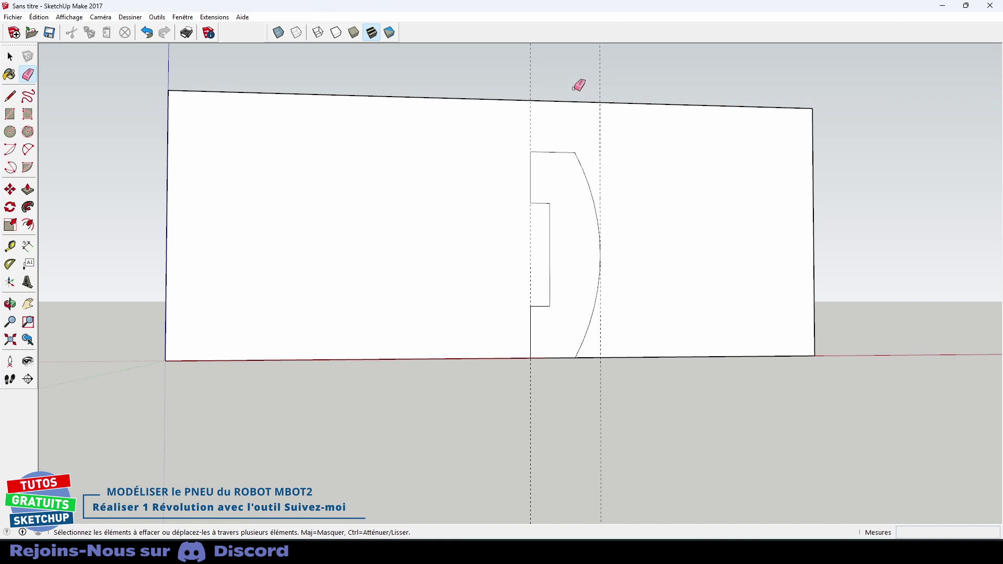
Erase the leftover rectangle edges and reframe the view on the tire profile
mouse_move(580, 92)
mouse_down()
mouse_move(669, 368)
mouse_move(155, 172)
mouse_move(261, 128)
mouse_move(302, 142)
mouse_up()
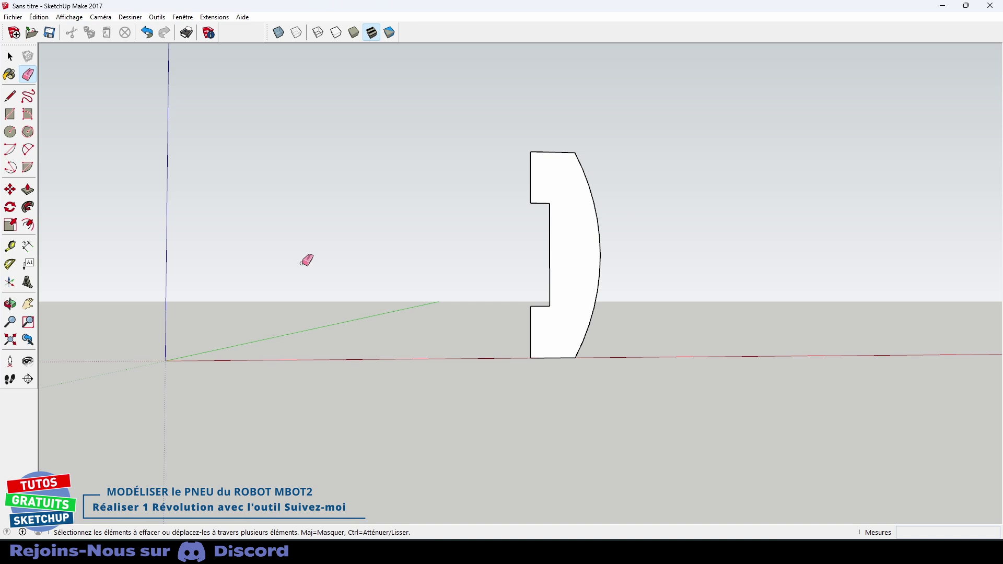
key(o)
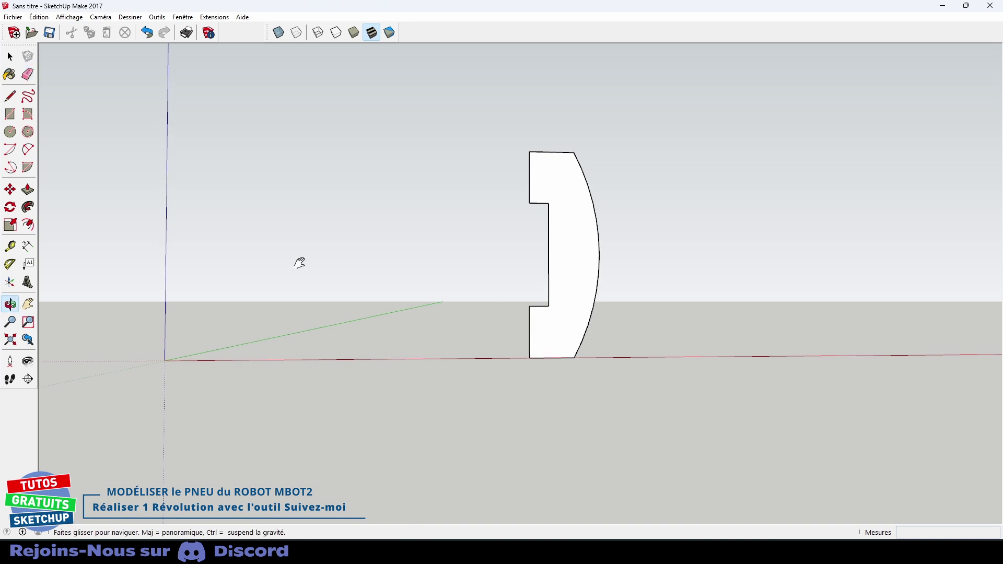
mouse_move(302, 262)
shift+mouse_down()
mouse_move(498, 238)
mouse_move(449, 324)
mouse_move(441, 368)
mouse_move(450, 363)
shift+mouse_up()
Draw a 12,8 mm radius circle on the ground centred at the origin and select its edge
key(e)
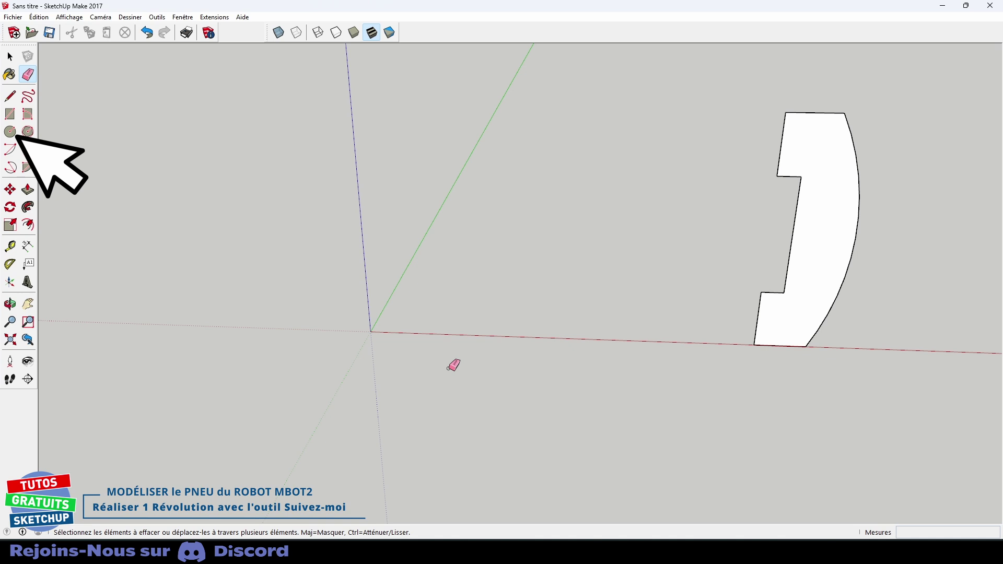
key(c)
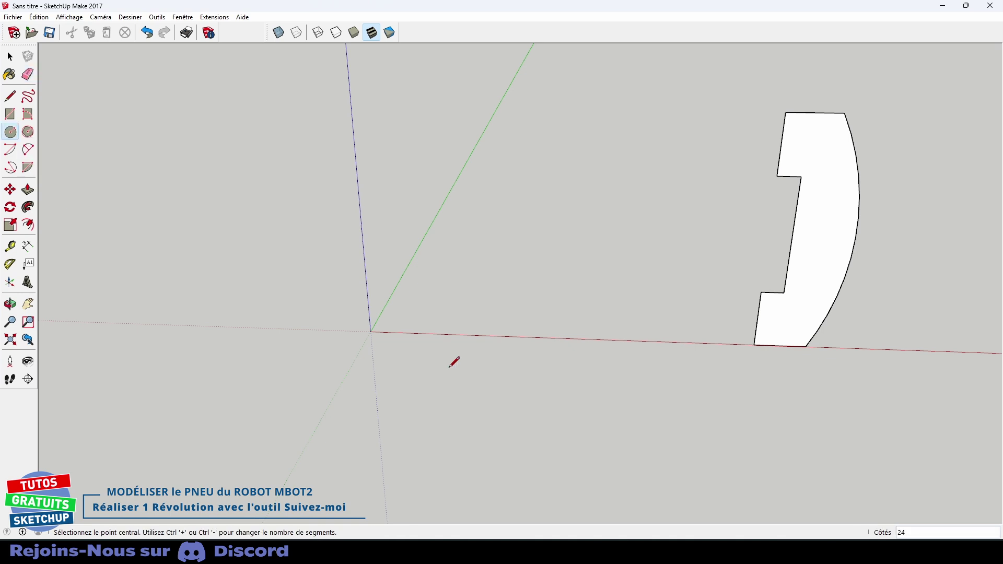
click(370, 332)
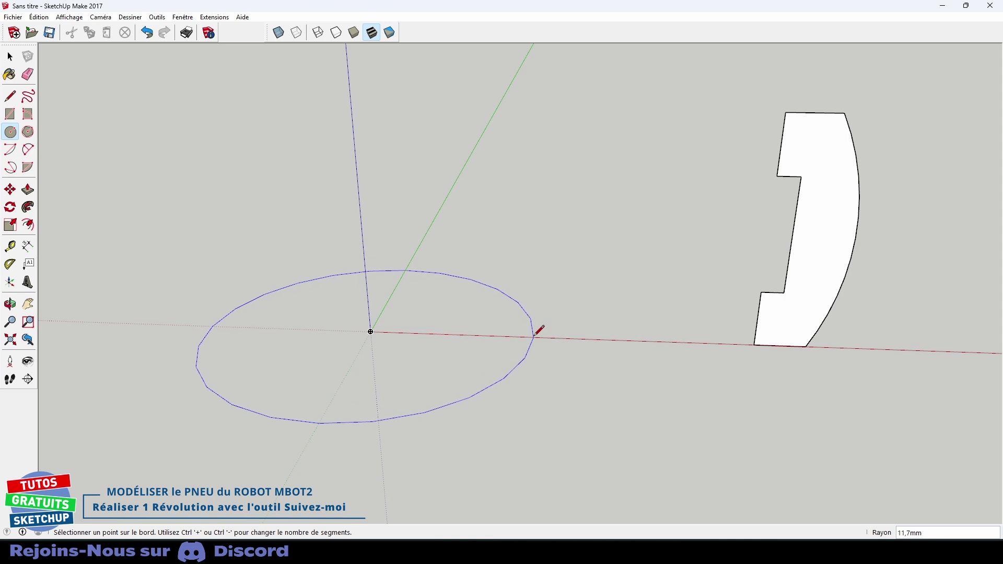
click(550, 337)
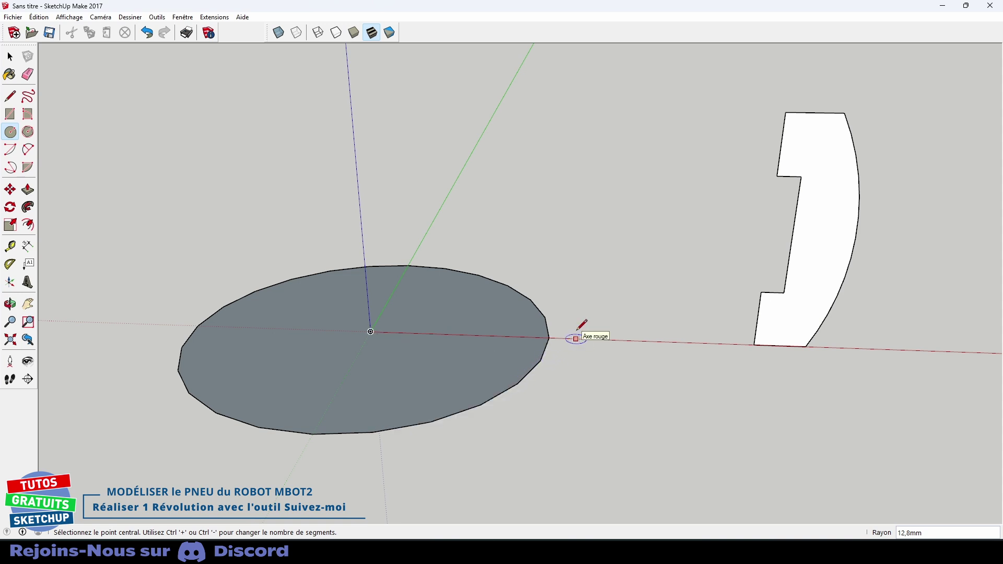
key(space)
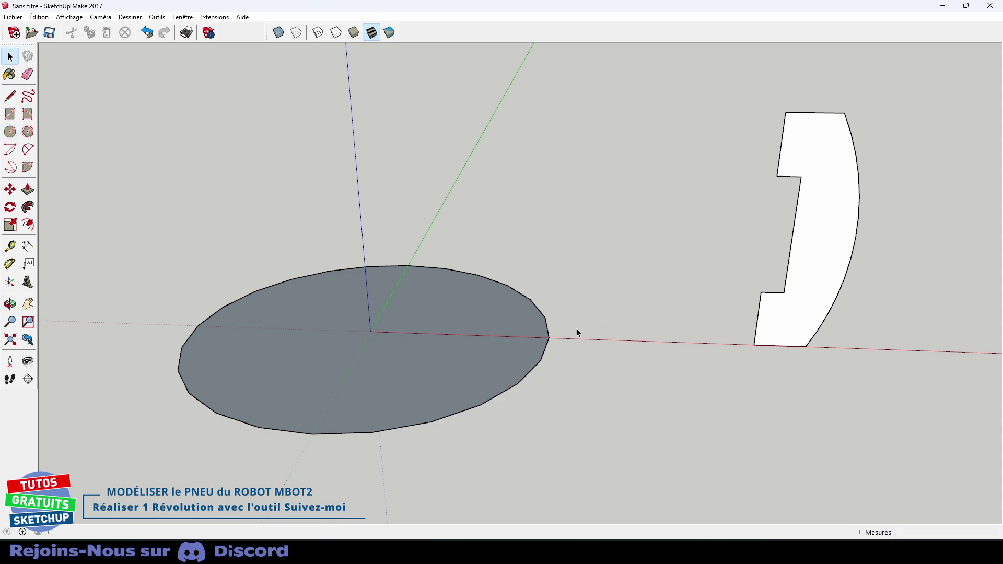
click(808, 243)
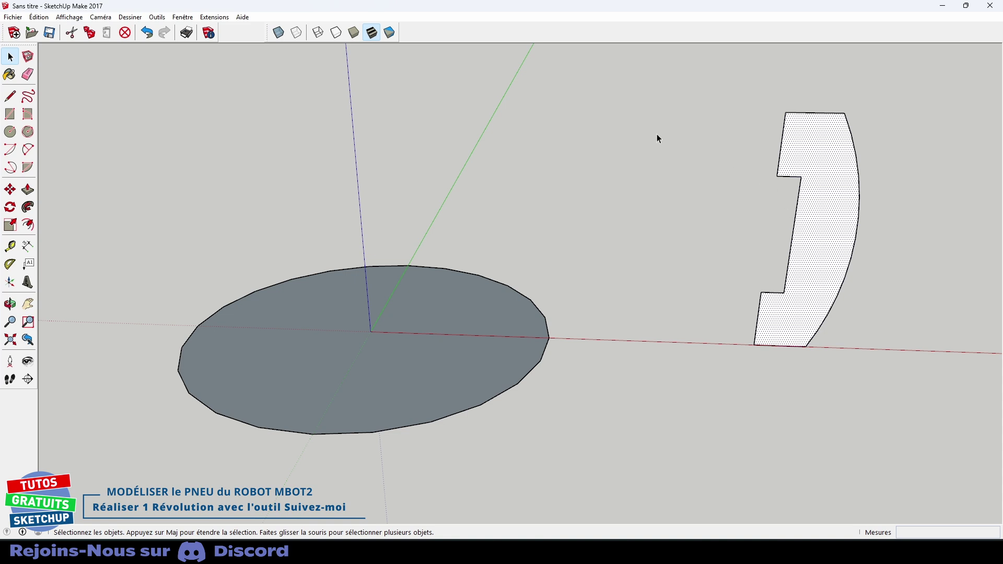
click(534, 375)
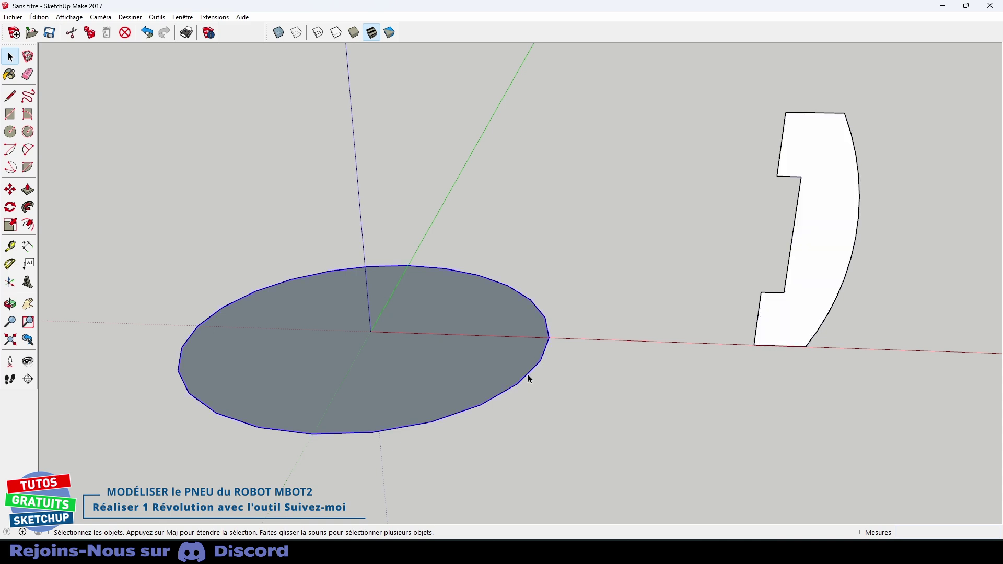
Show the default tray and change the circle's segments from 24 to 48 in Entity Info
click(183, 17)
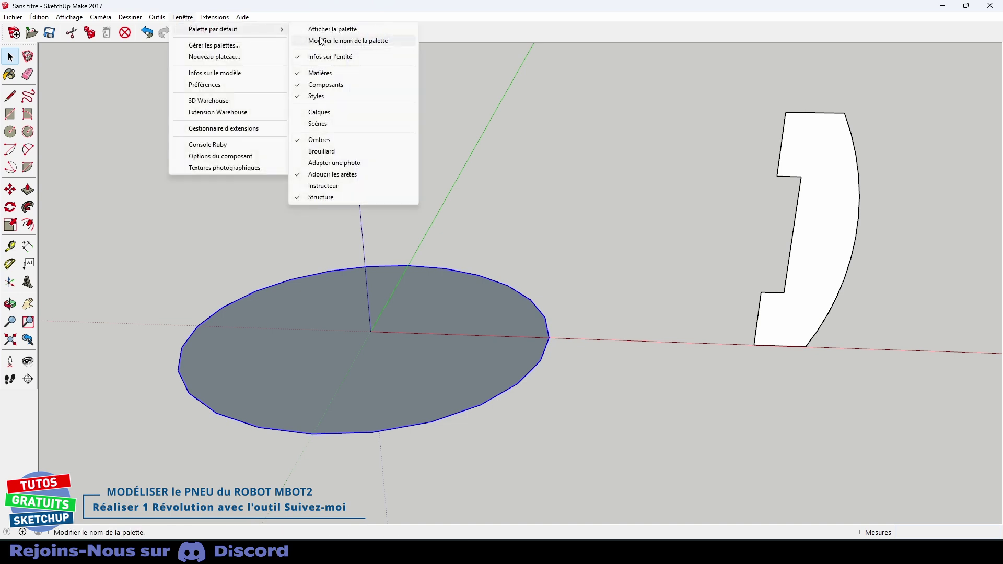
click(330, 32)
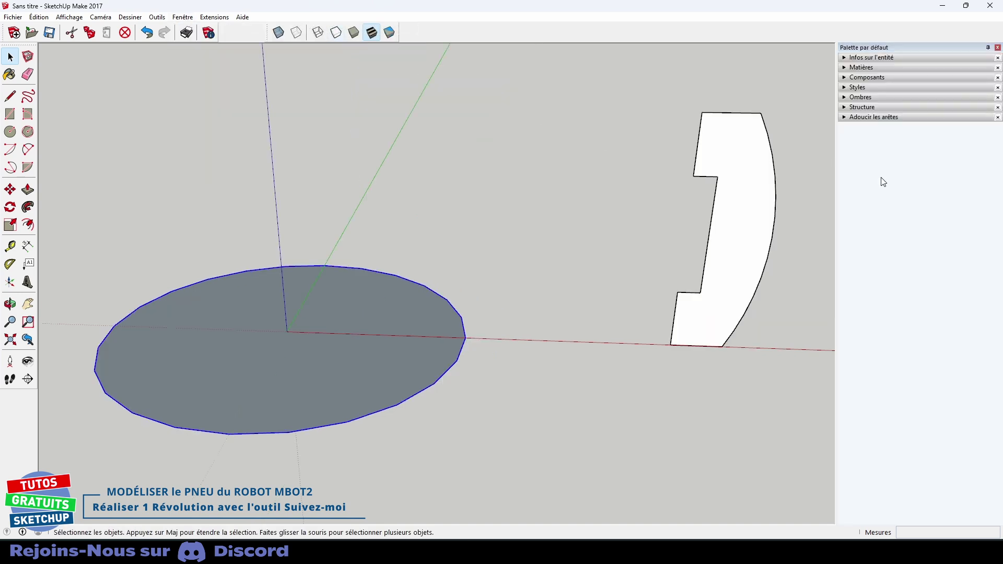
click(844, 57)
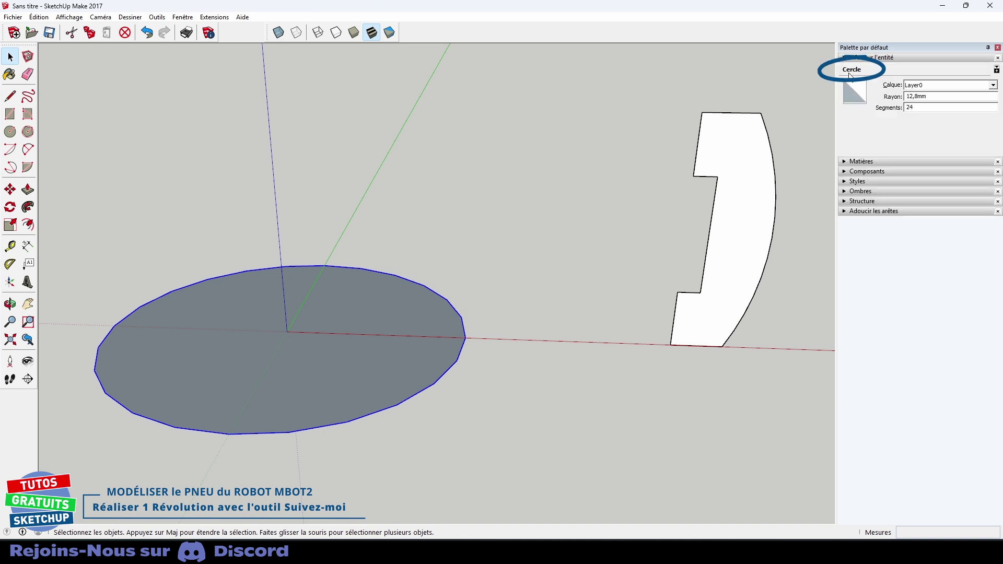
click(916, 108)
drag(917, 108, 905, 108)
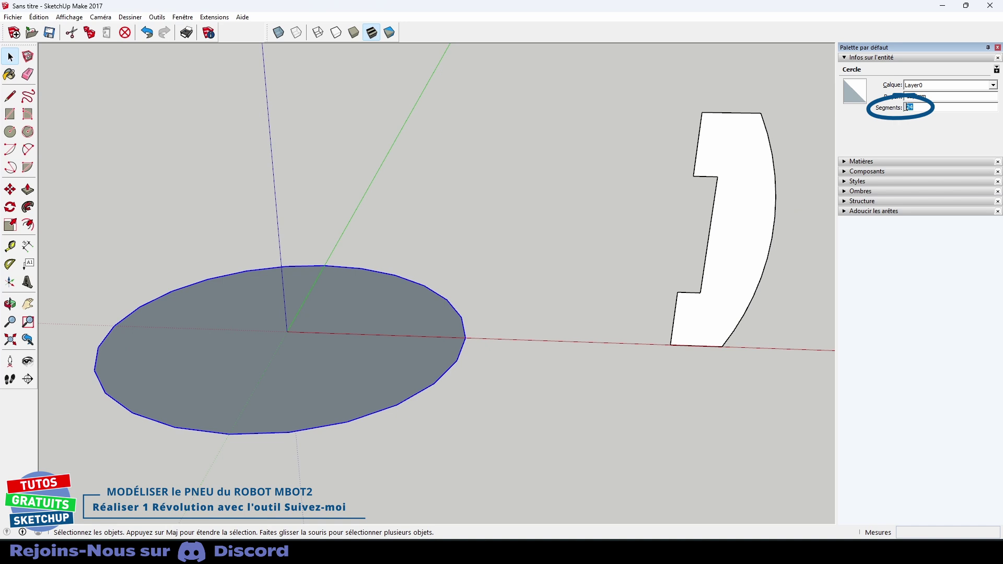
text(48)
key(Return)
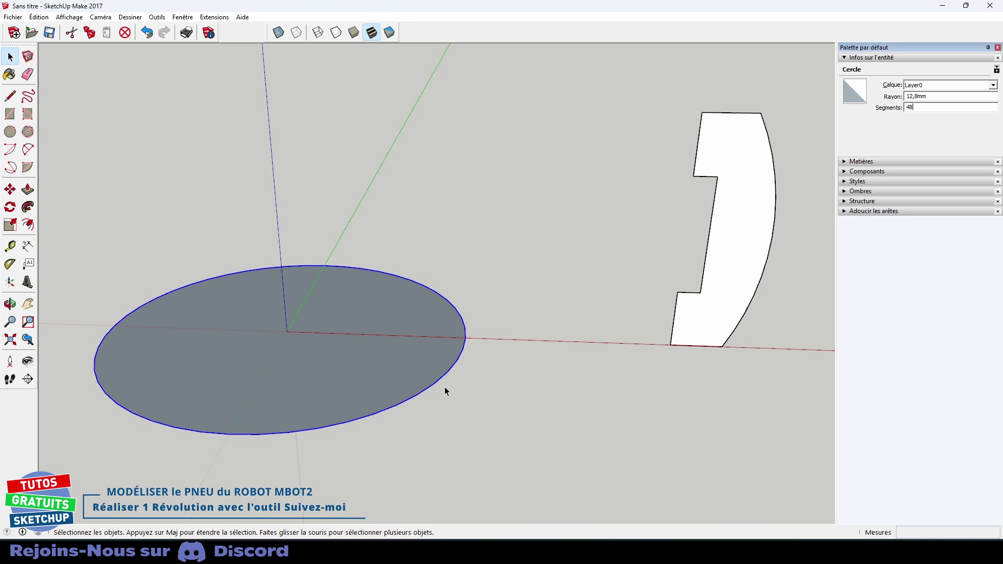
Select the circle's face as the path for sweeping the profile
click(535, 138)
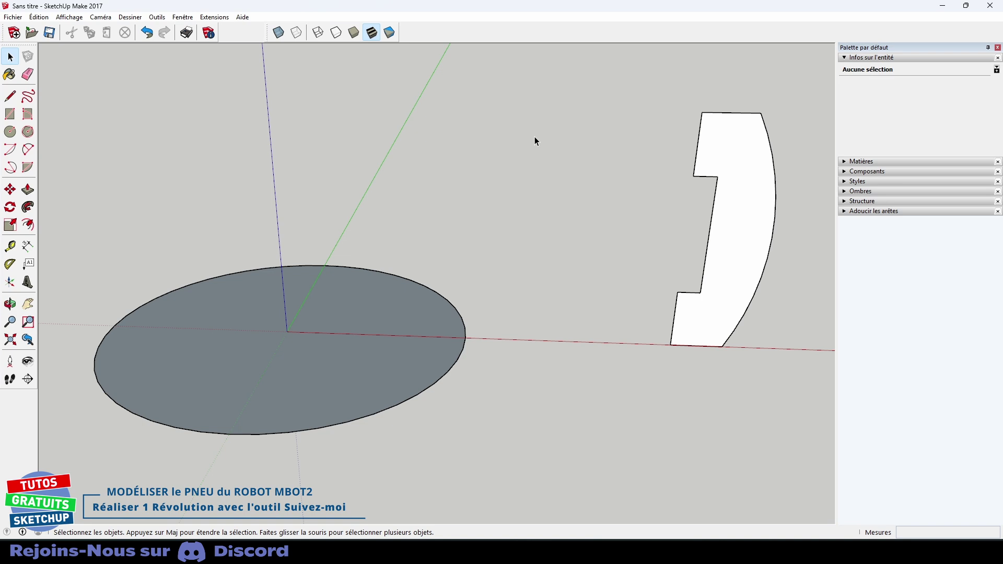
scroll(534, 137, down, 2)
scroll(535, 136, down, 1)
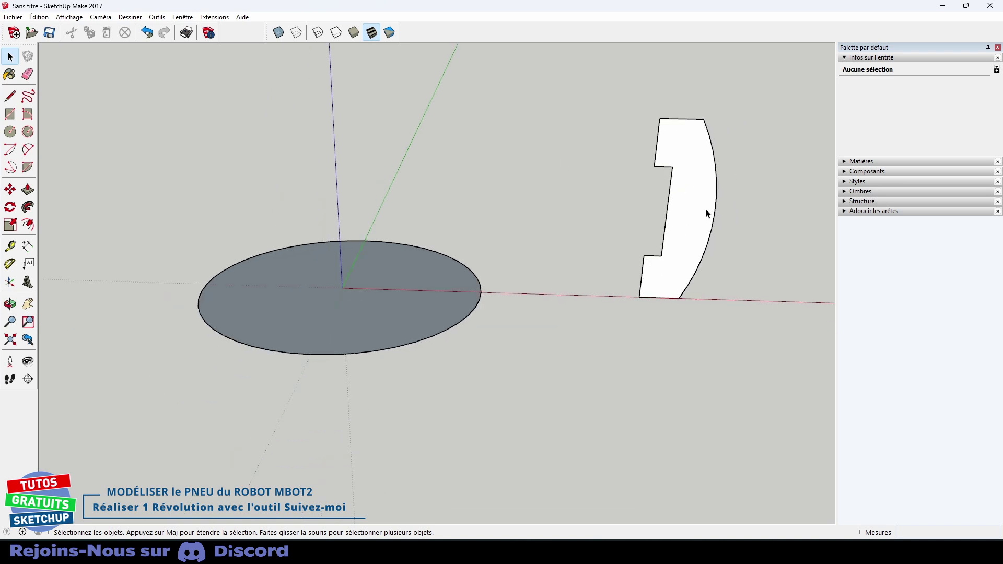
click(397, 303)
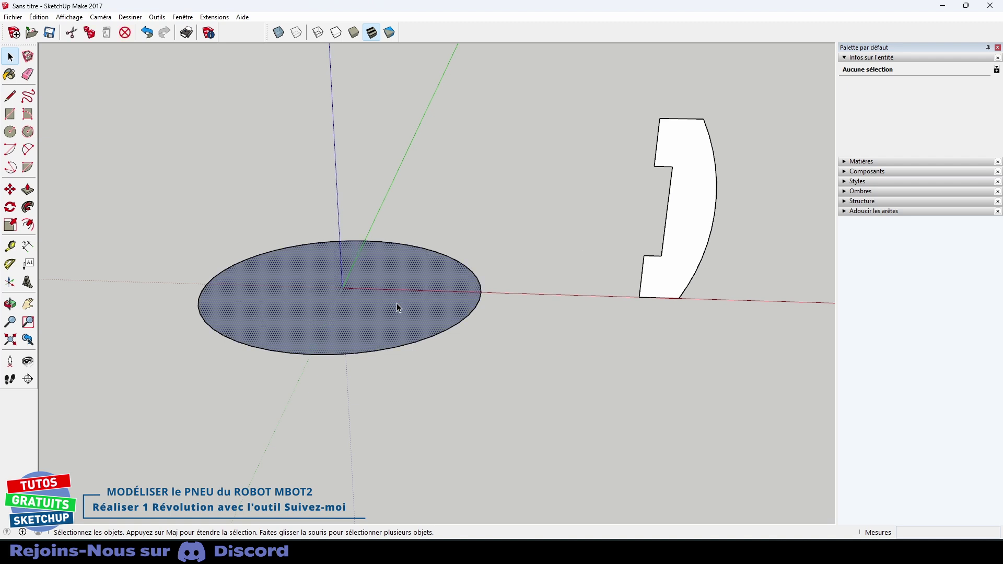
click(441, 334)
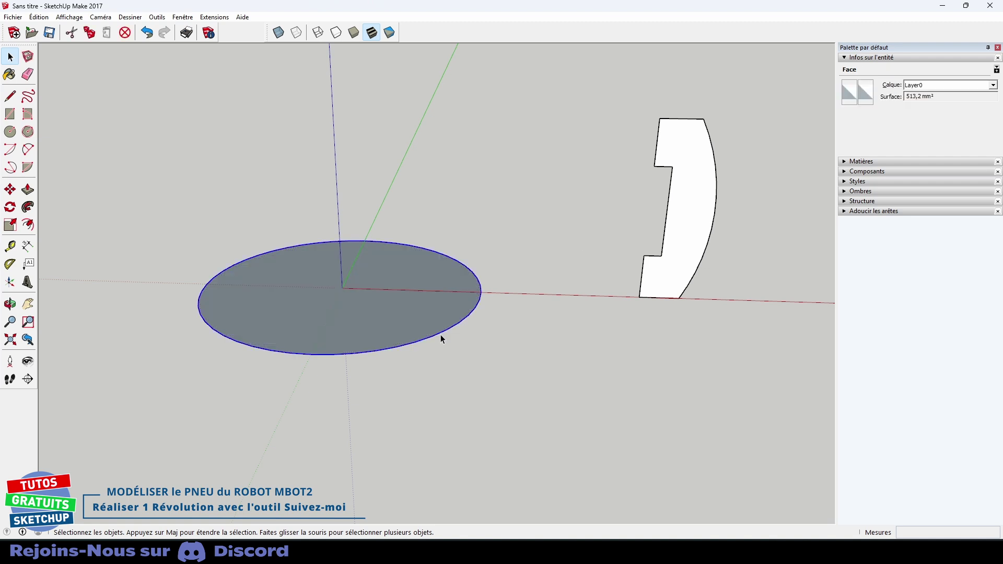
click(496, 320)
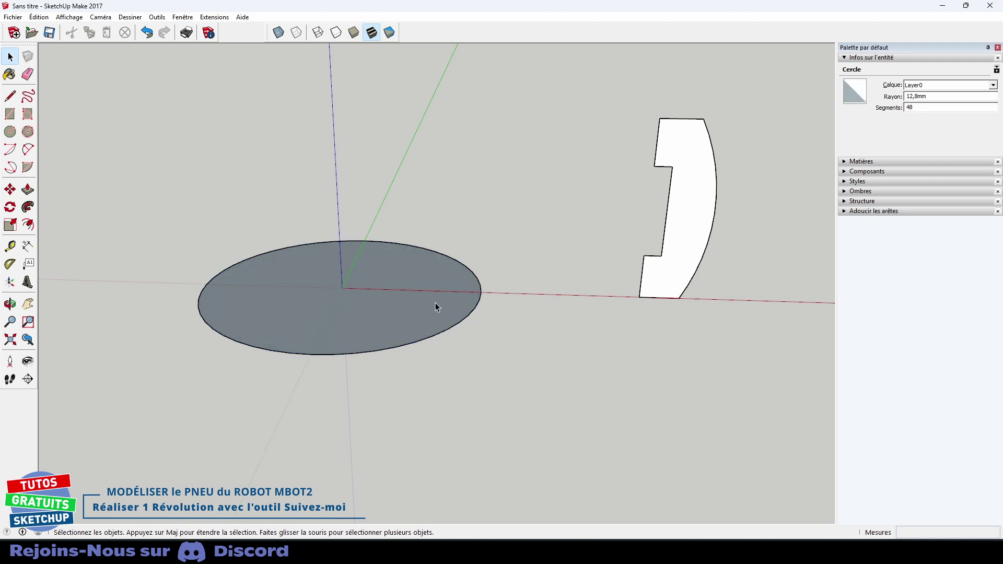
click(412, 272)
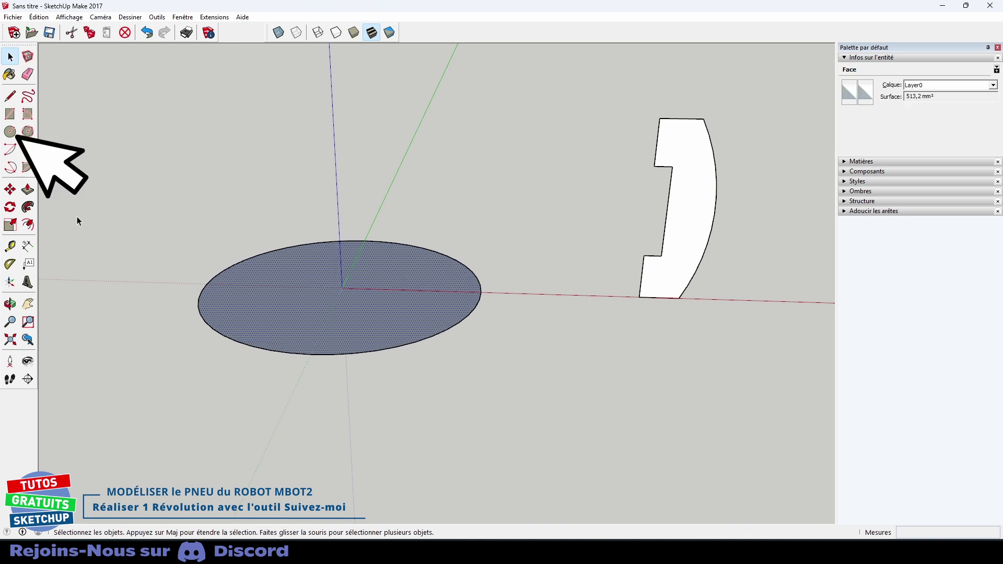
click(28, 207)
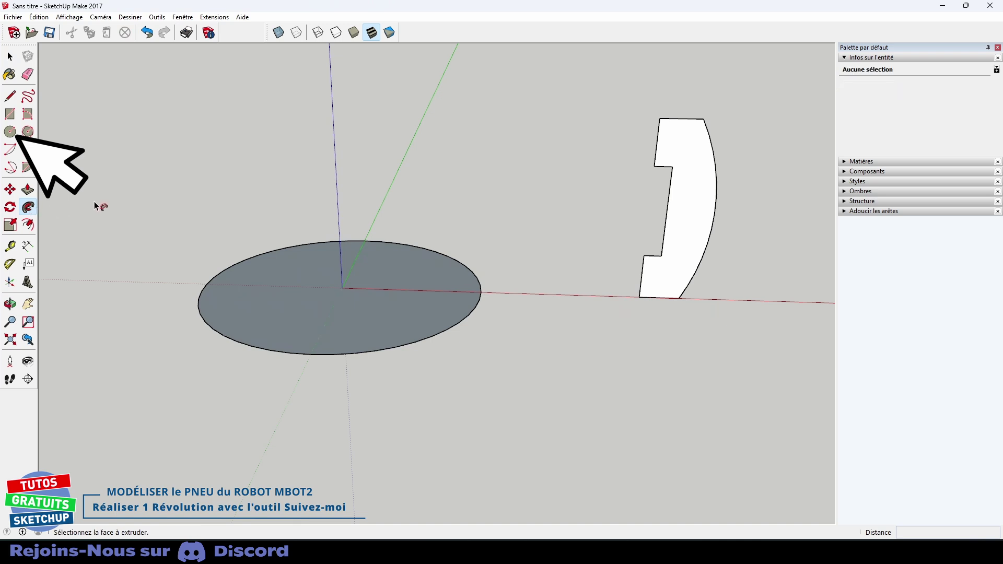
Sweep the tire profile with Follow Me around the base circle, then select the whole tire ring
click(685, 209)
scroll(686, 211, down, 2)
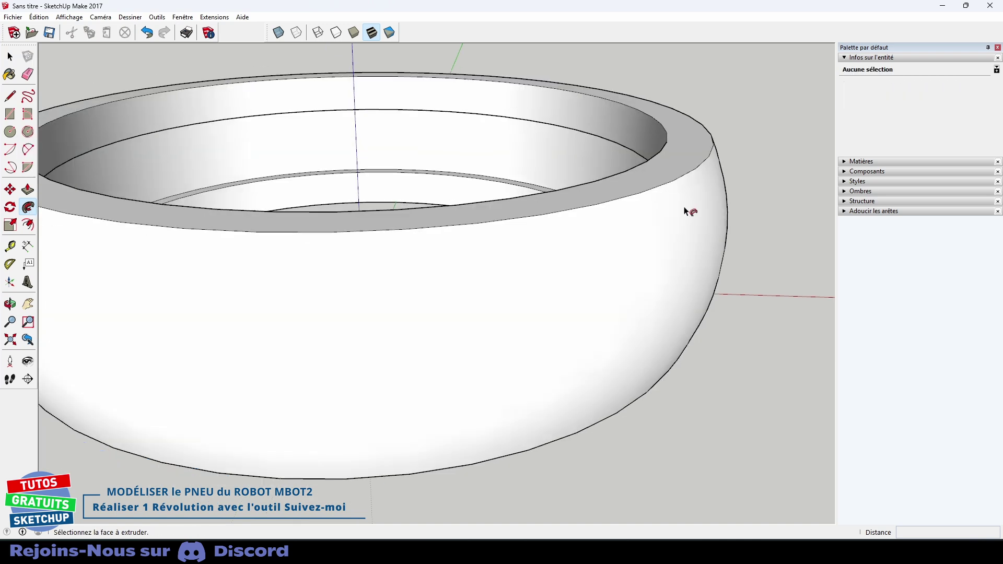
scroll(673, 214, down, 3)
scroll(647, 217, down, 2)
mouse_move(622, 199)
middle_down()
mouse_move(609, 255)
mouse_move(622, 330)
mouse_move(570, 269)
middle_up()
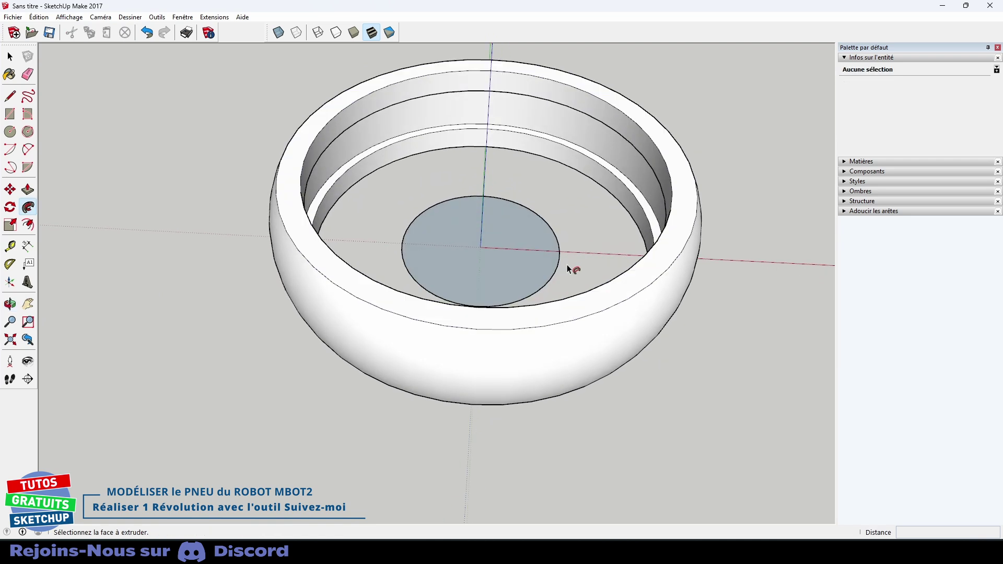
key(space)
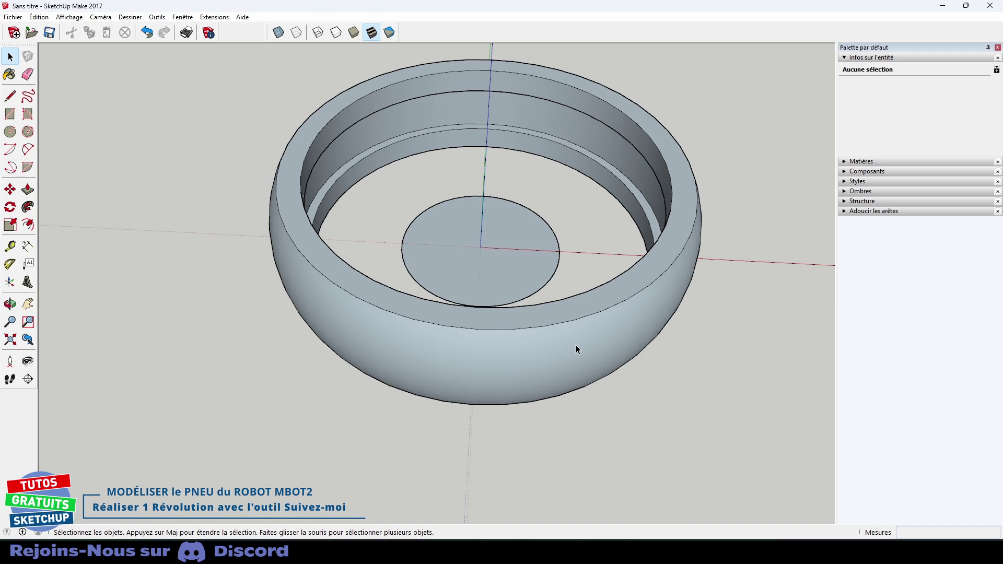
triple_click(598, 331)
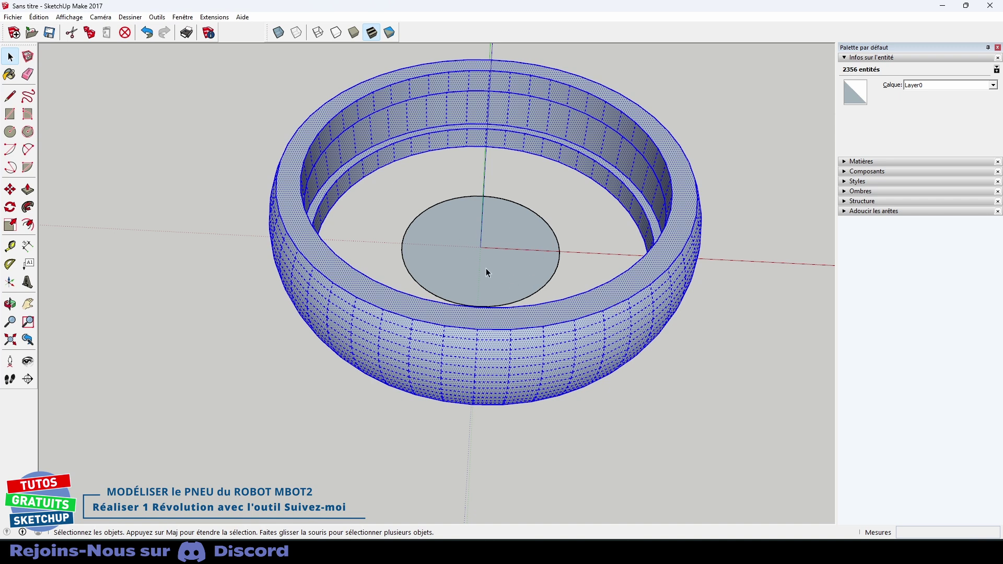
Reverse the tire's faces so they point outward
right_click(597, 330)
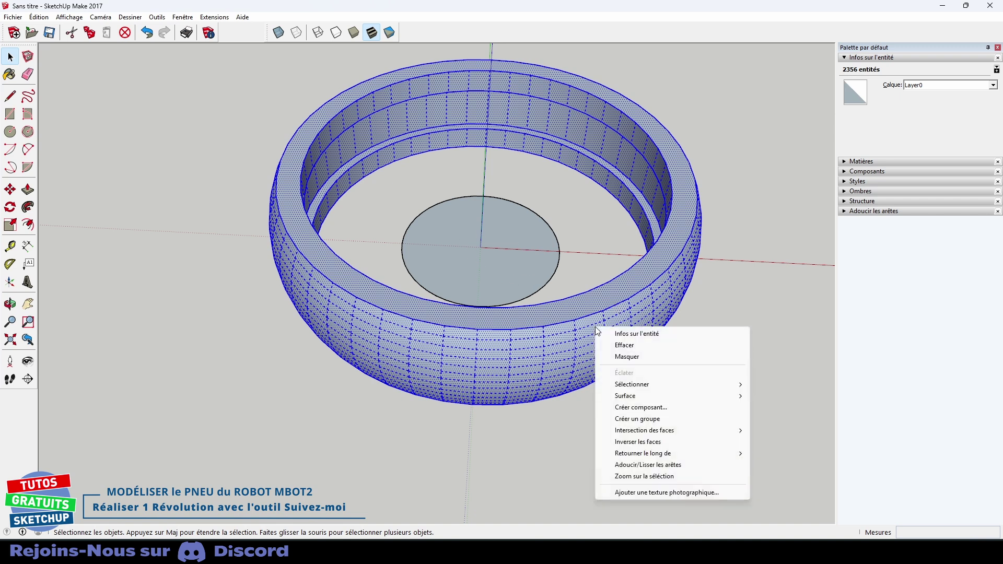
click(630, 443)
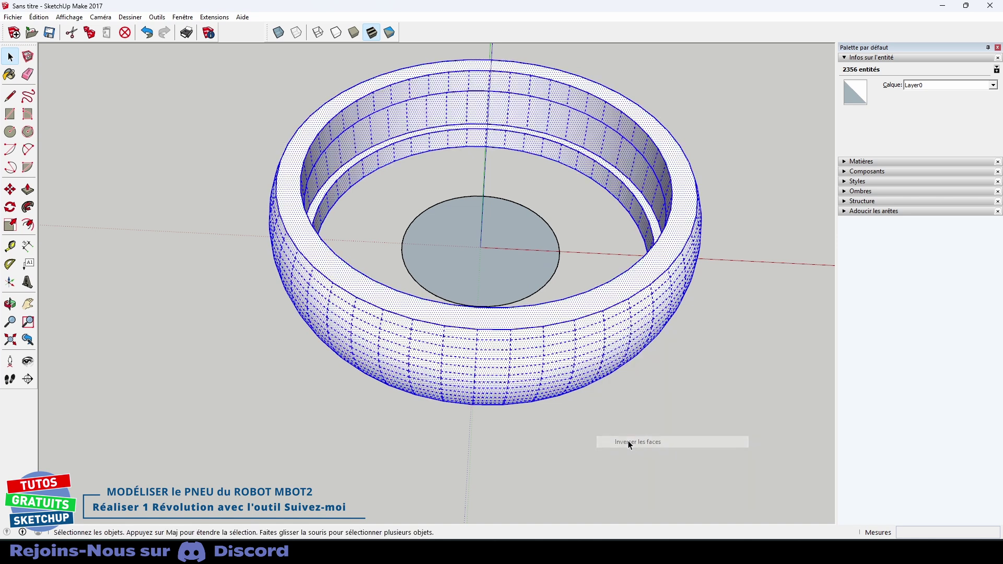
click(658, 406)
mouse_move(690, 374)
middle_down()
mouse_move(585, 359)
mouse_move(474, 246)
mouse_move(533, 190)
mouse_move(602, 280)
mouse_move(678, 328)
mouse_move(684, 177)
middle_up()
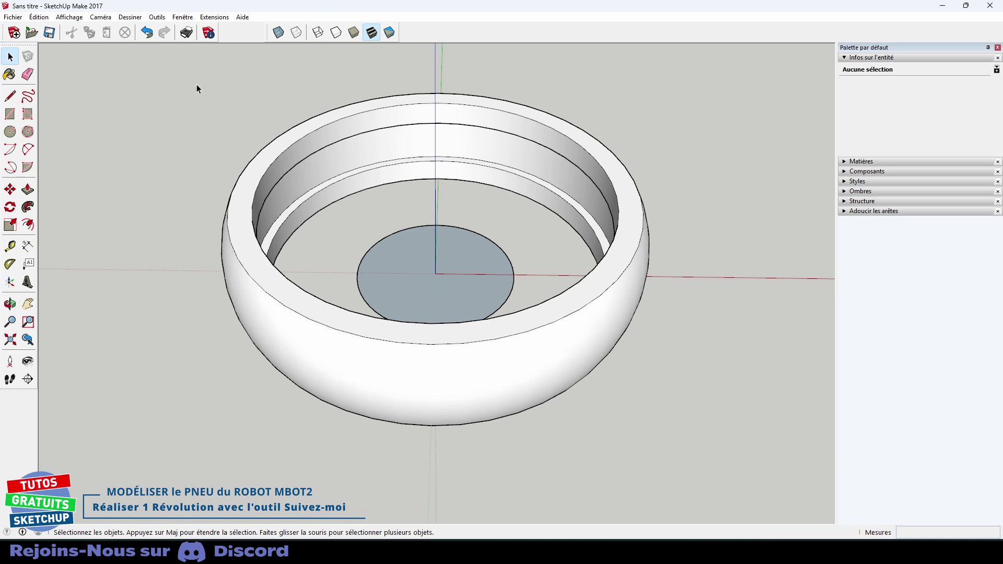
Show hidden geometry to reveal the outer band's segment faces
click(74, 17)
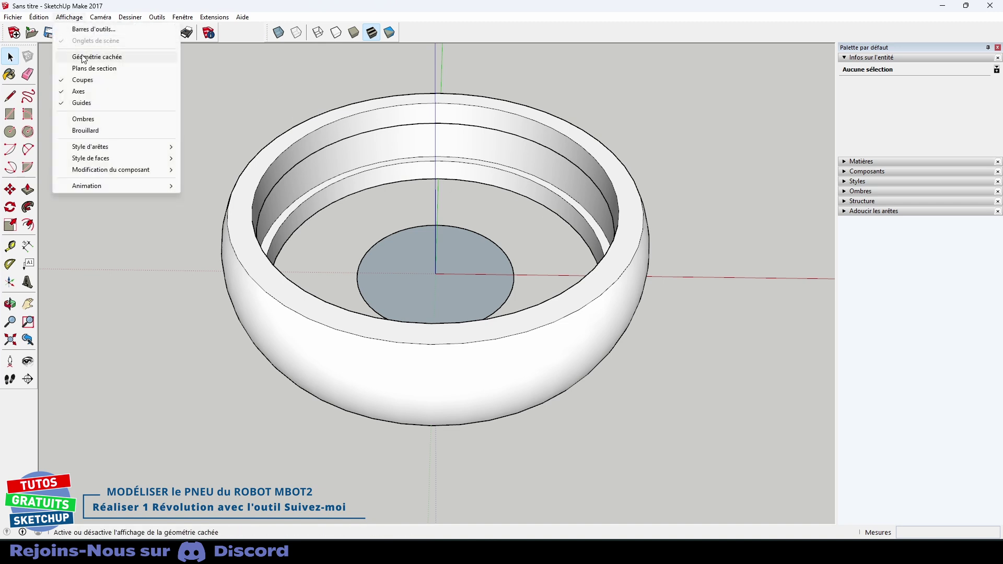
click(84, 58)
mouse_move(440, 424)
middle_down()
mouse_move(506, 331)
mouse_move(519, 280)
middle_up()
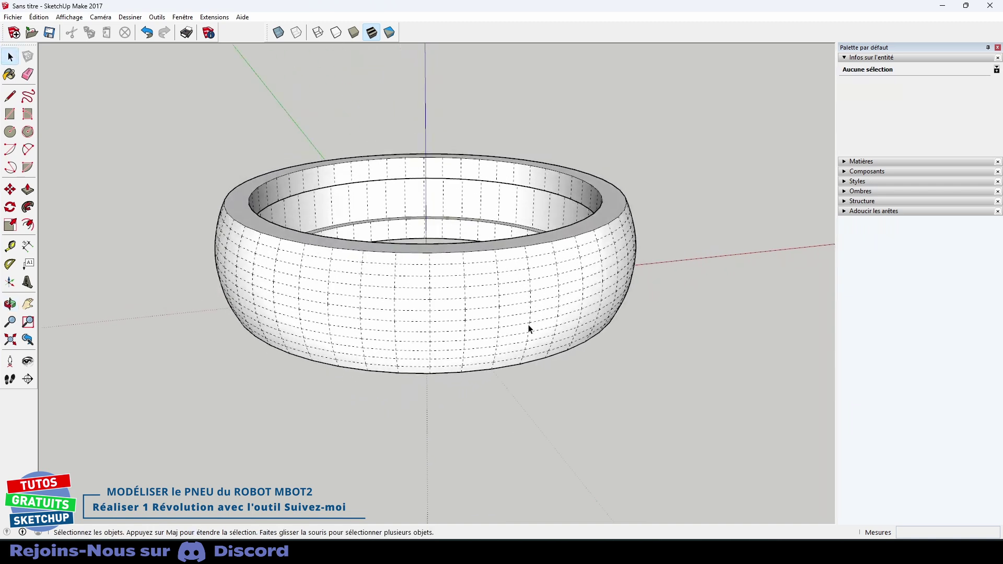
scroll(529, 328, up, 2)
Push/pull a cluster of band segment faces out 1.8 mm as tread blocks
key(p)
click(473, 291)
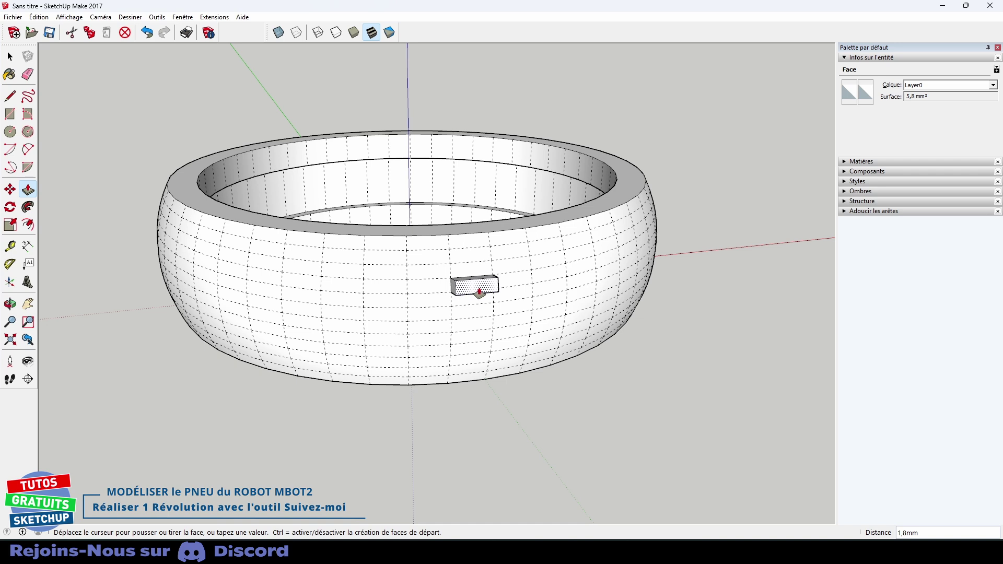
click(418, 338)
middle_drag(418, 339, 574, 341)
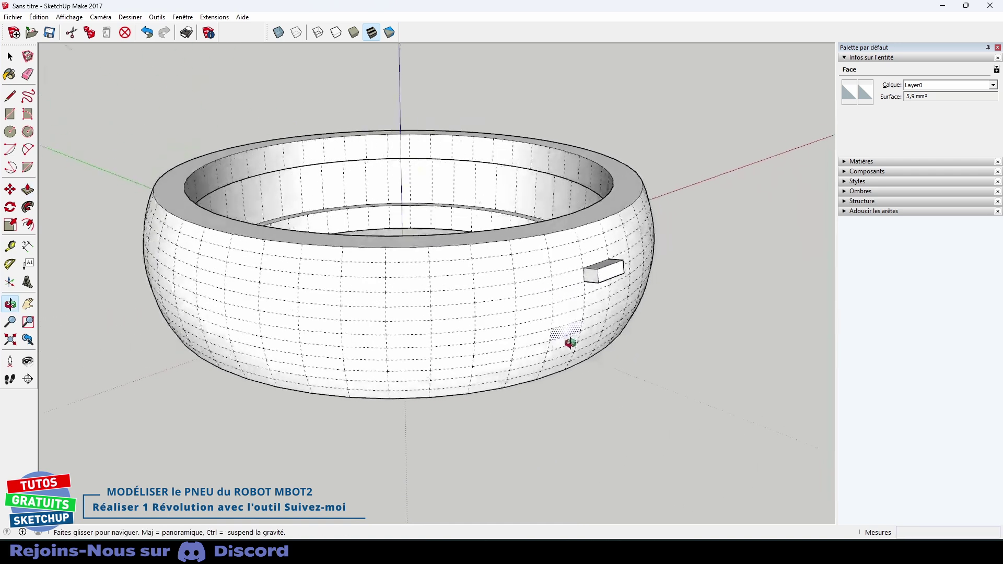
double_click(598, 251)
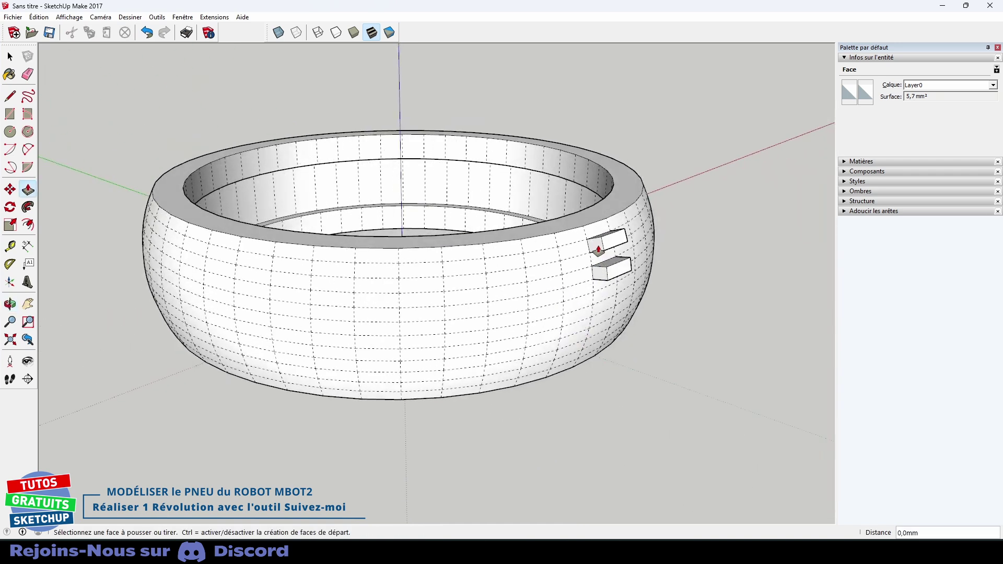
double_click(608, 294)
double_click(607, 319)
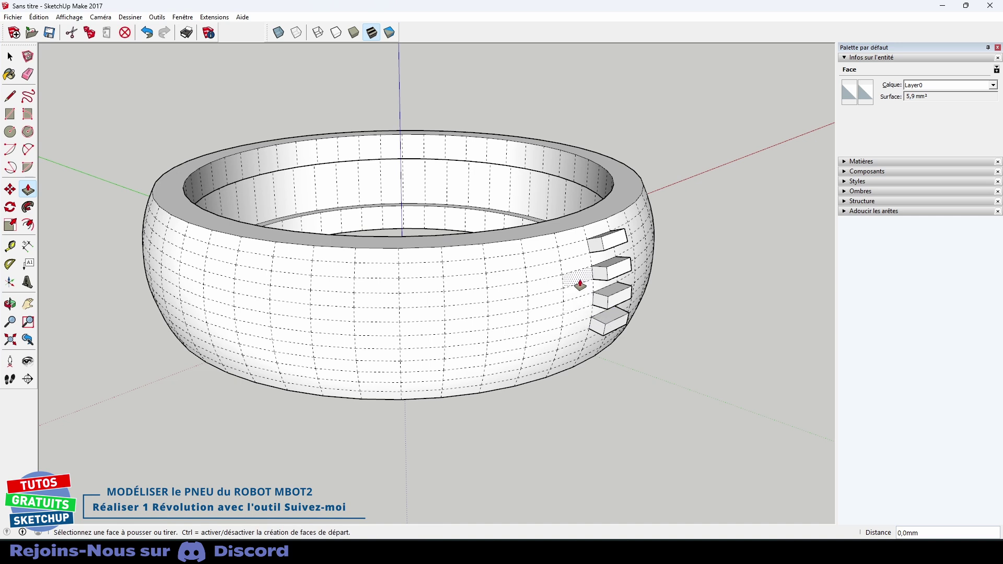
double_click(577, 269)
double_click(579, 293)
double_click(577, 320)
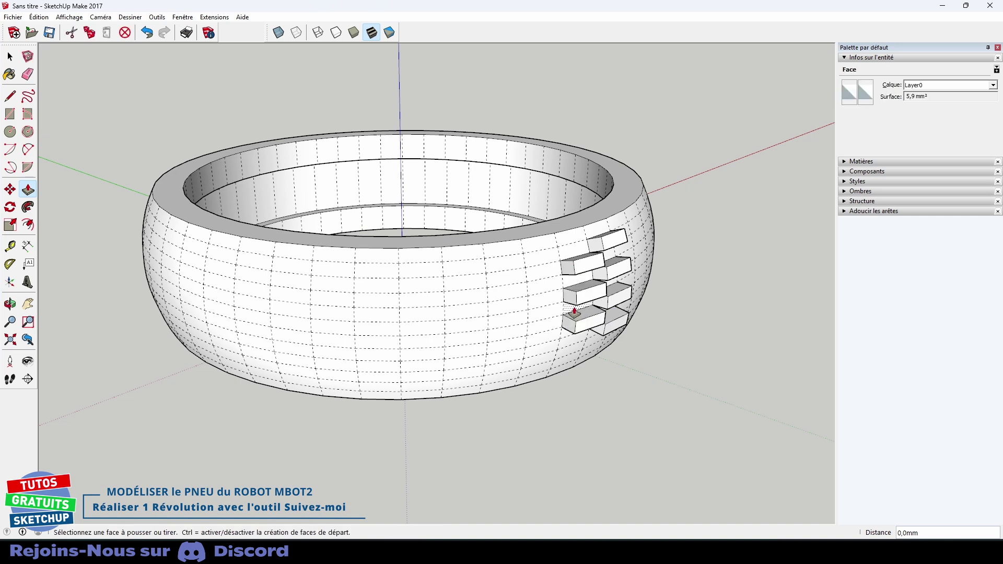
key(space)
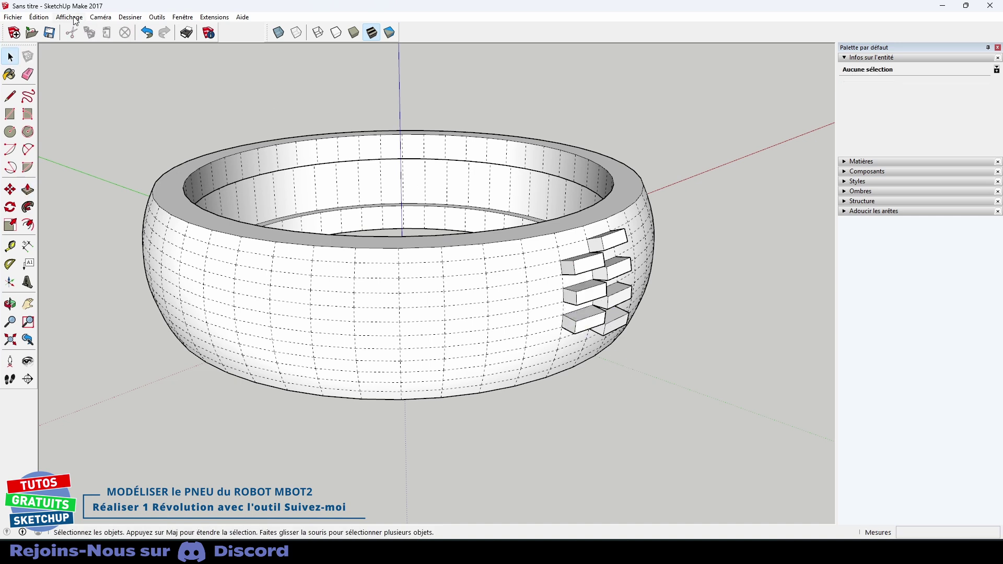
Hide the hidden geometry again and view the tire from above
click(76, 20)
click(87, 57)
mouse_move(563, 213)
middle_down()
mouse_move(533, 282)
mouse_move(416, 402)
mouse_move(386, 468)
mouse_move(416, 408)
middle_up()
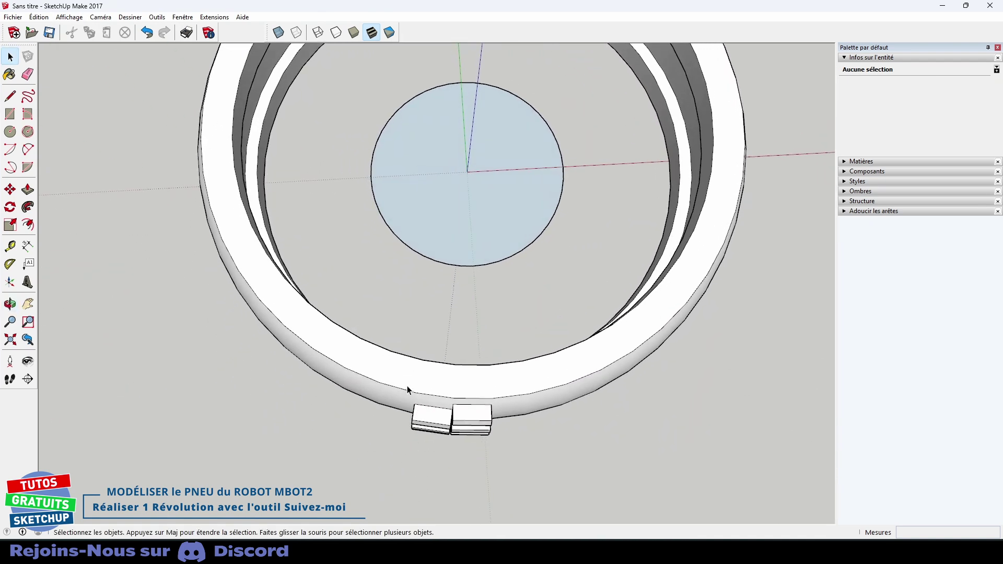
Rotate-copy the tread blocks 15° about the ring centre and array them around the whole tire
drag(406, 386, 506, 453)
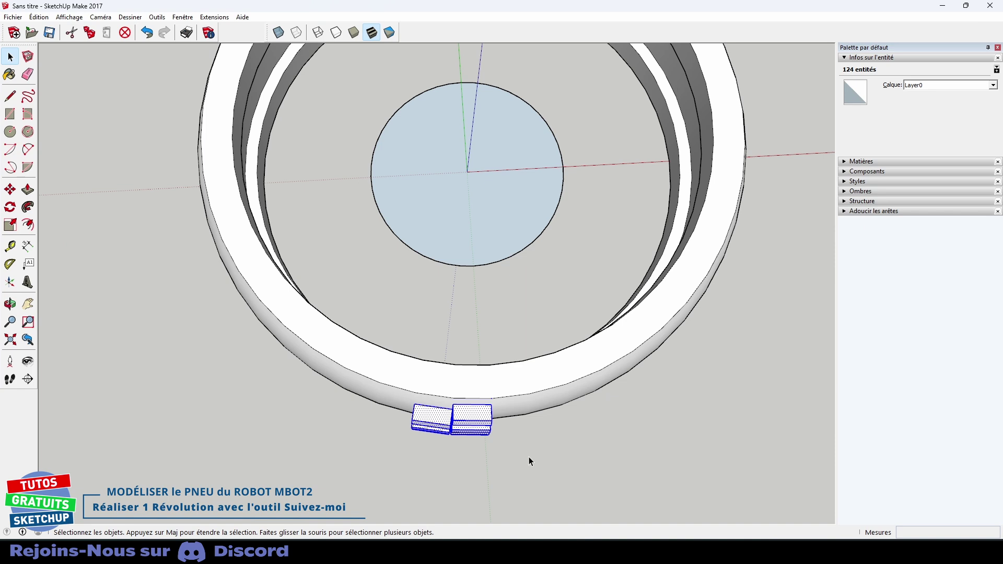
key(q)
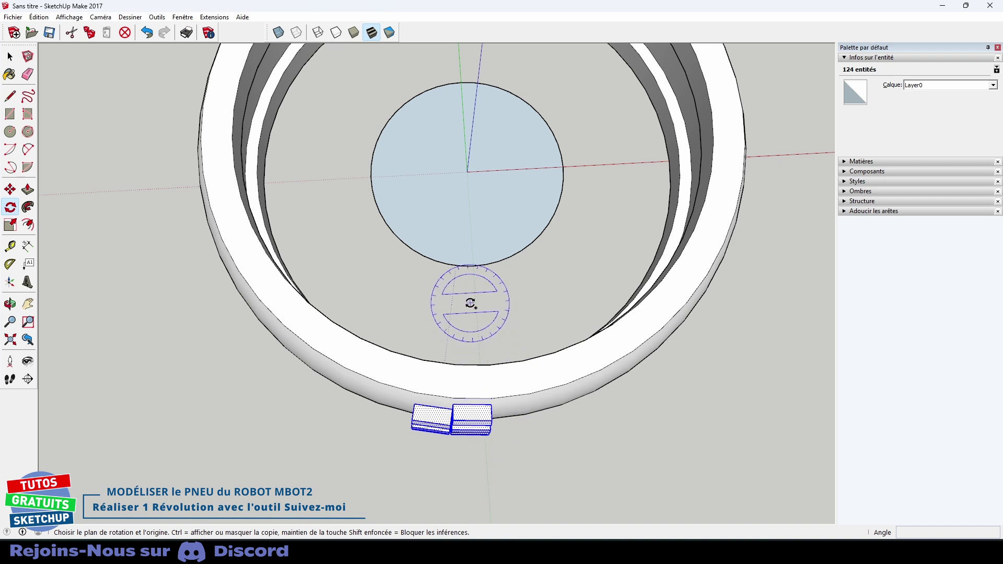
click(467, 172)
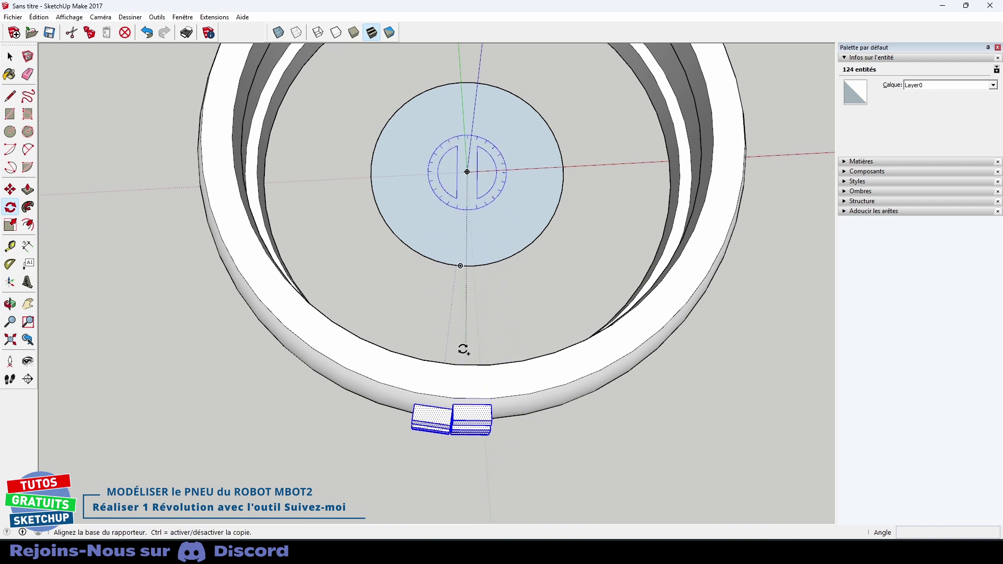
click(453, 398)
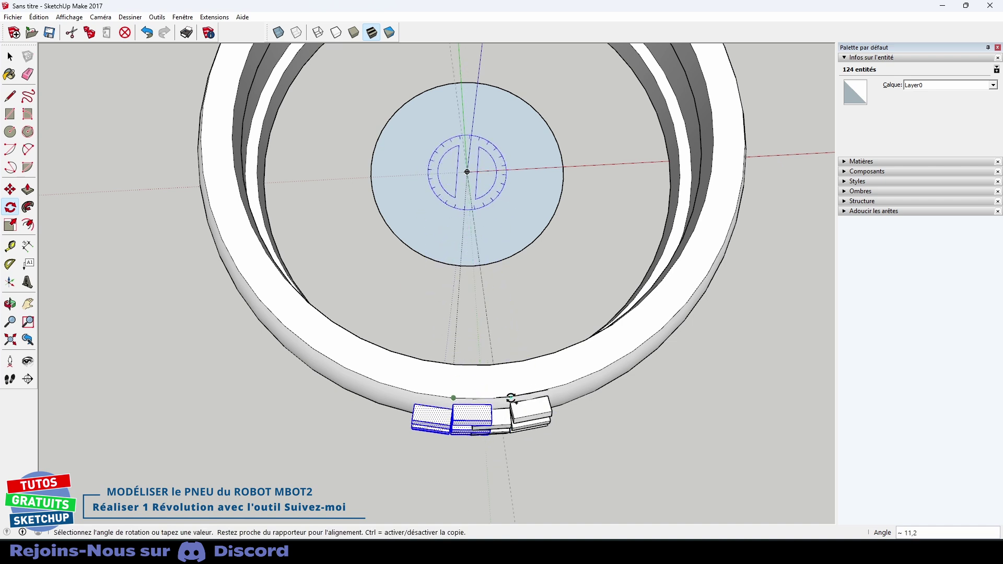
click(527, 396)
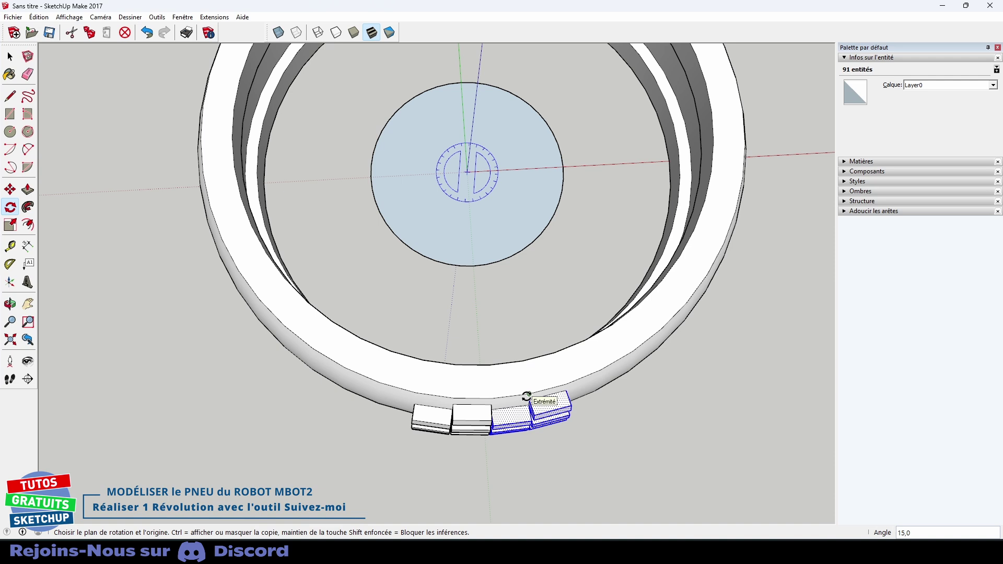
text(*)
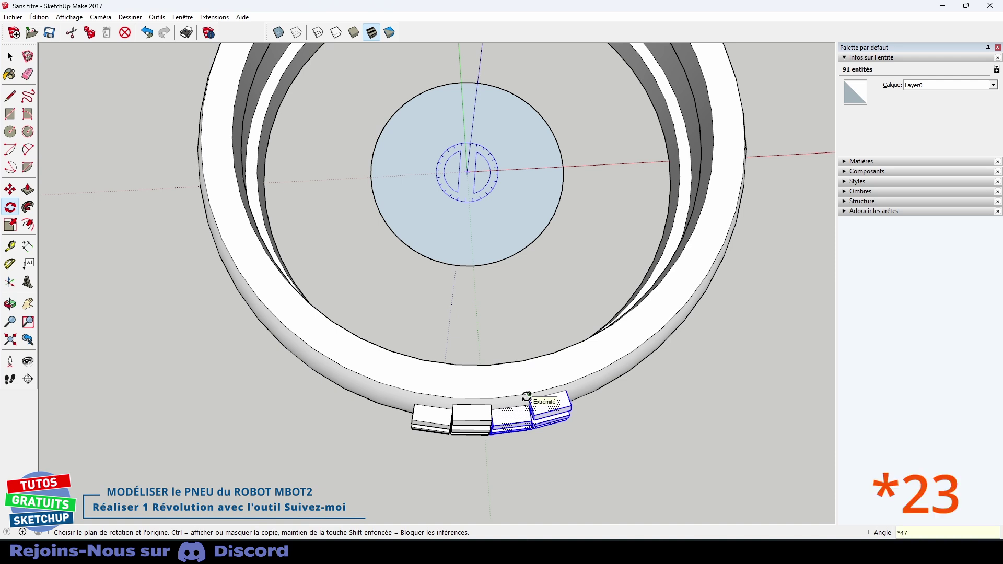
key(Return)
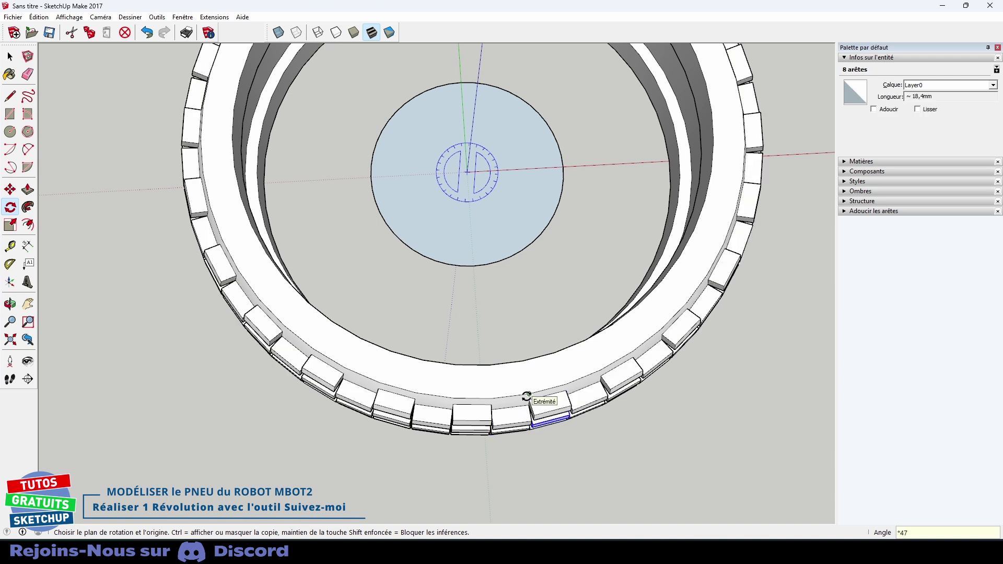
key(space)
click(591, 450)
middle_drag(622, 412, 505, 161)
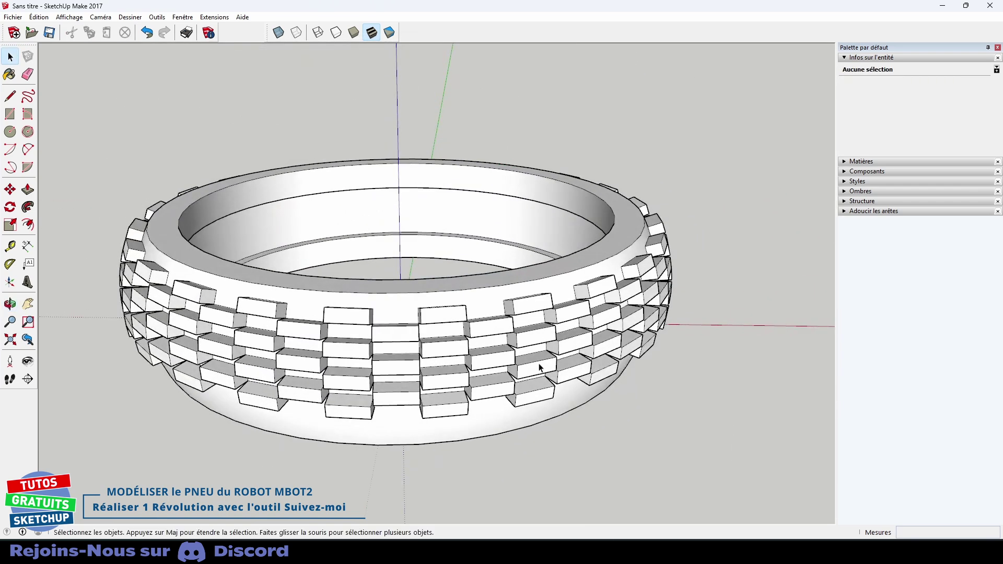
Undo all the tread block copies, leaving the plain tyre ring
key(ctrl+z)
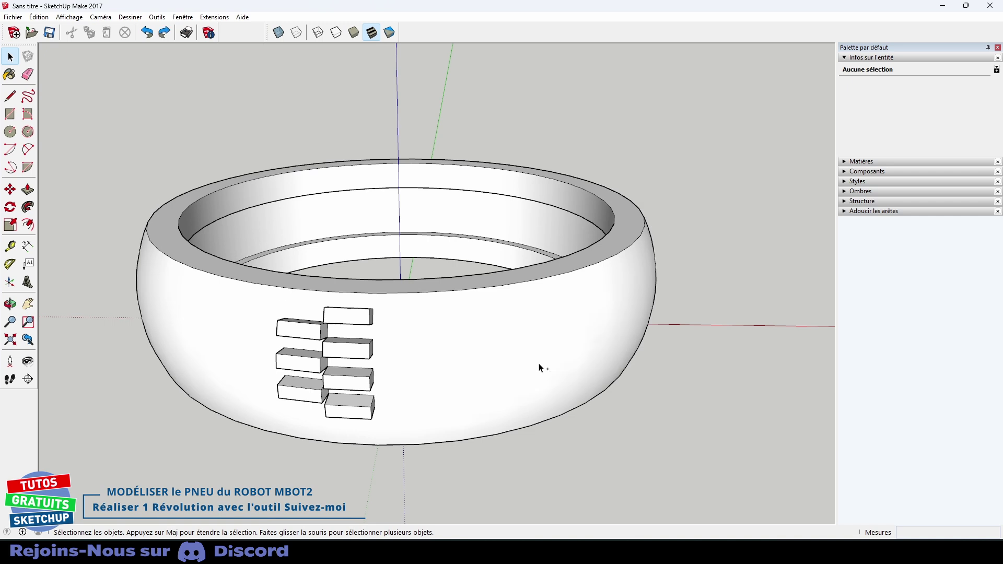
key(ctrl+z)
key(ctrl+z)
key(ctrl+z)
key(ctrl+z)
key(ctrl+z)
key(ctrl+z)
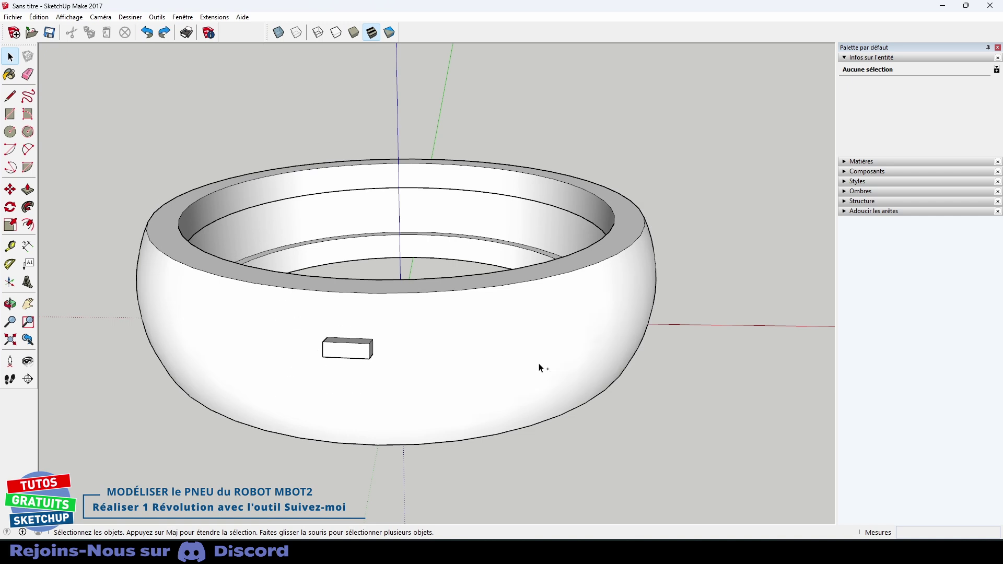
key(ctrl+z)
middle_drag(506, 365, 538, 401)
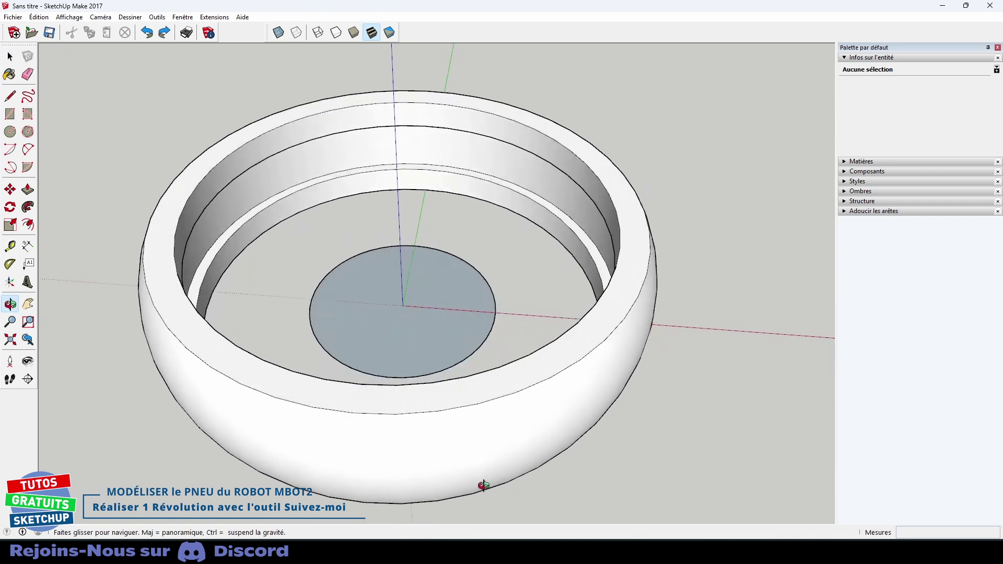
scroll(538, 401, down, 2)
scroll(544, 397, down, 2)
scroll(542, 389, down, 2)
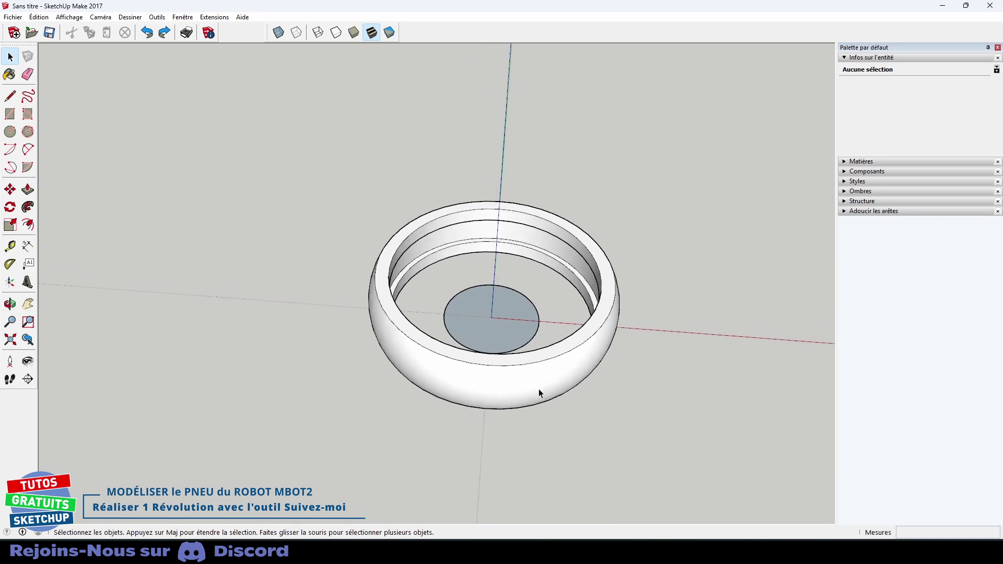
Scale the tyre 1,5 times along the red and green axes
click(533, 388)
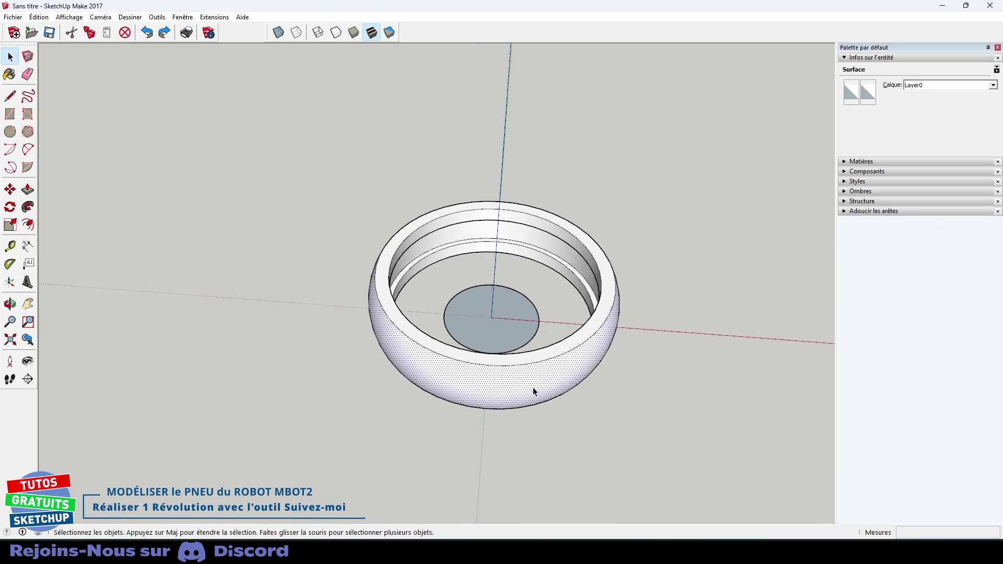
key(s)
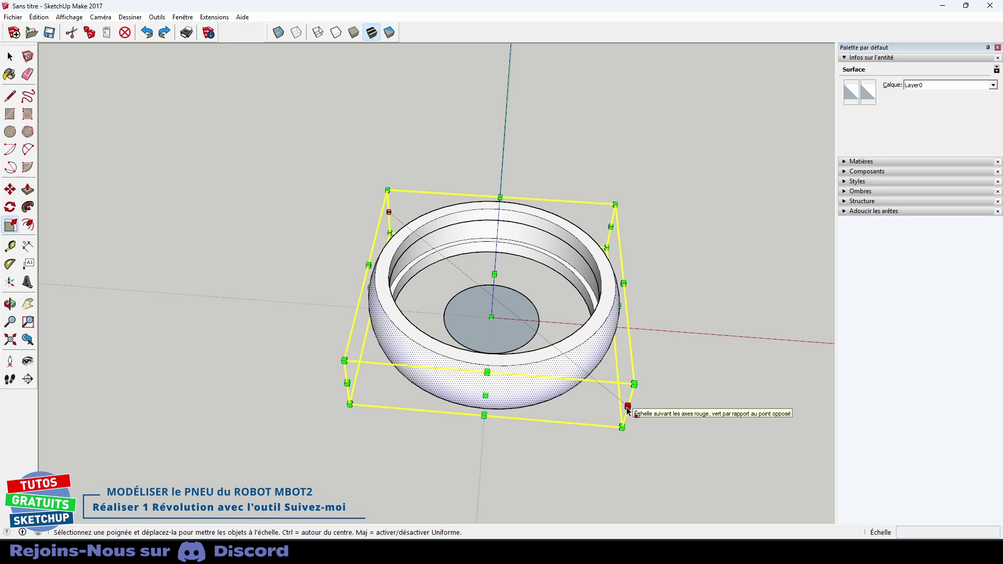
drag(627, 409, 714, 469)
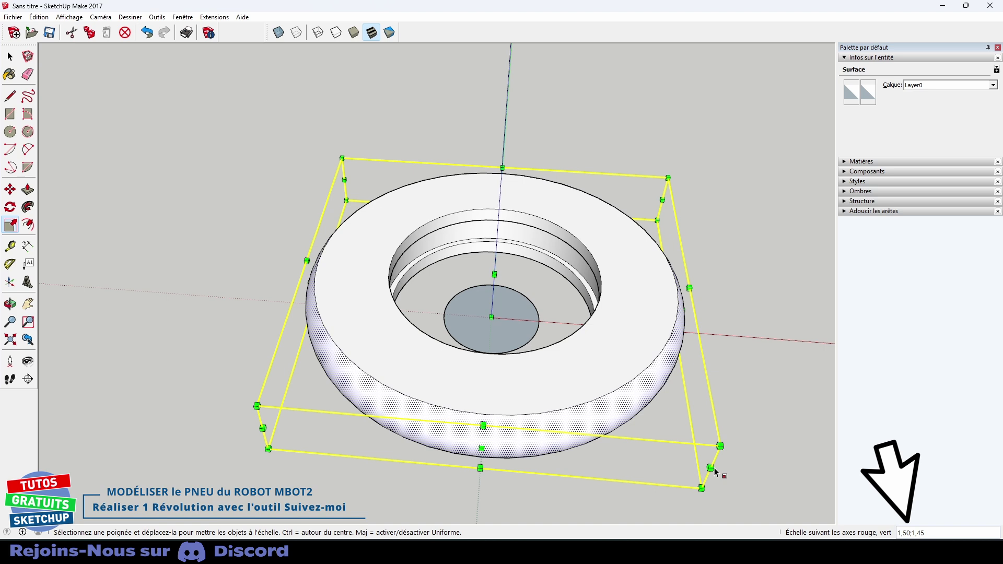
text(1,5)
Undo the last change to restore the straight cylindrical outer band
key(space)
click(690, 362)
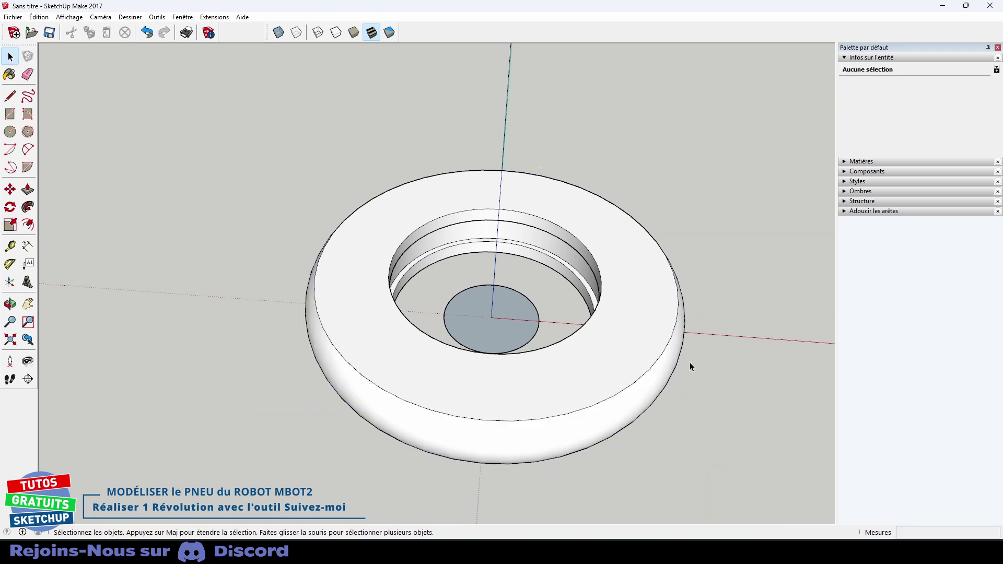
click(566, 441)
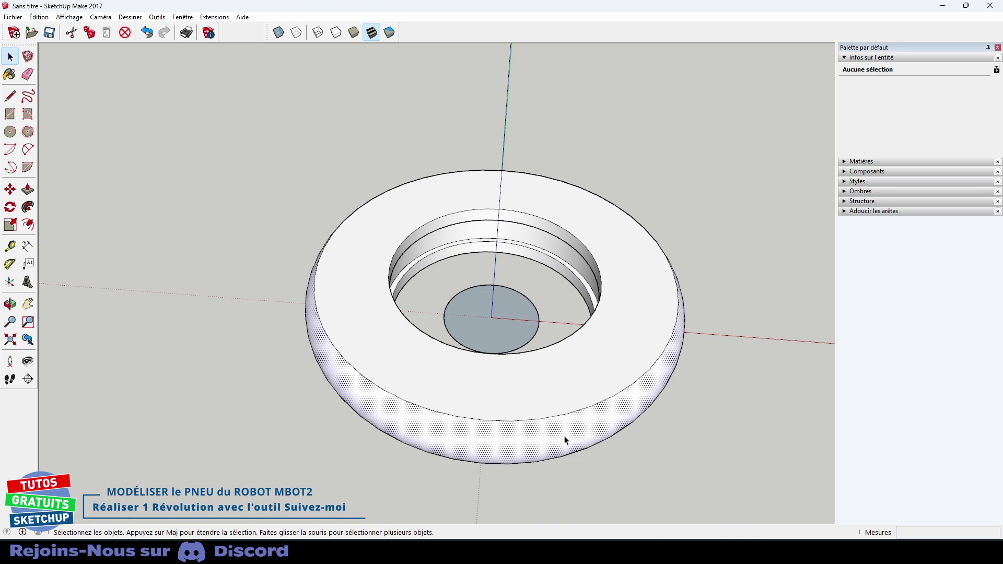
key(ctrl+z)
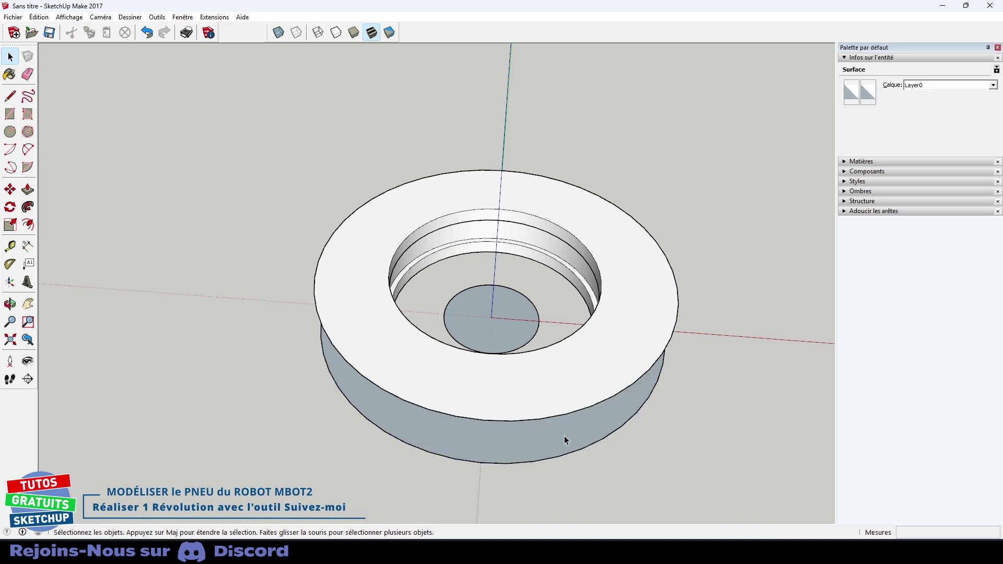
Draw two vertical 16 mm lines across the band, marking off a narrow strip face
key(l)
scroll(487, 439, up, 2)
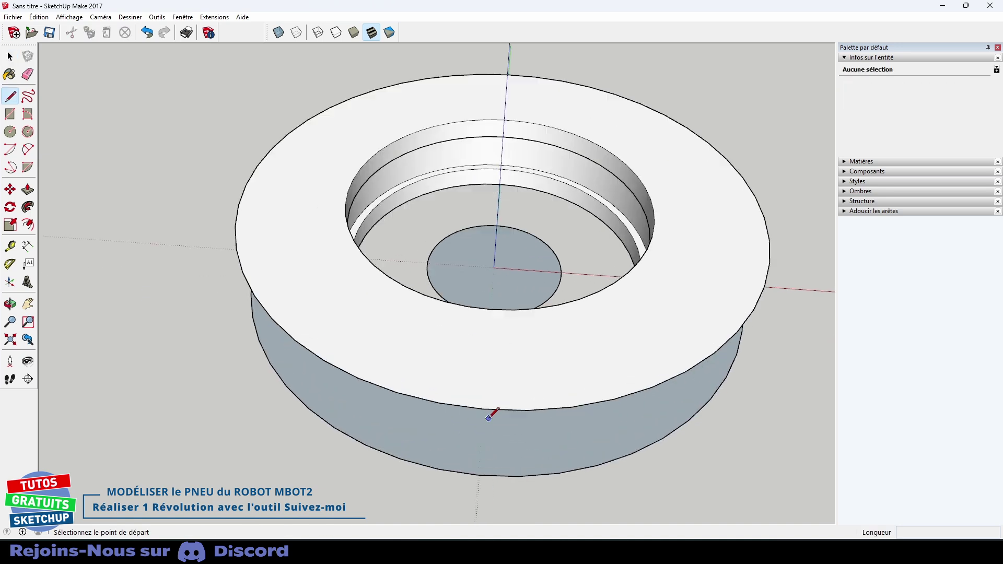
click(482, 409)
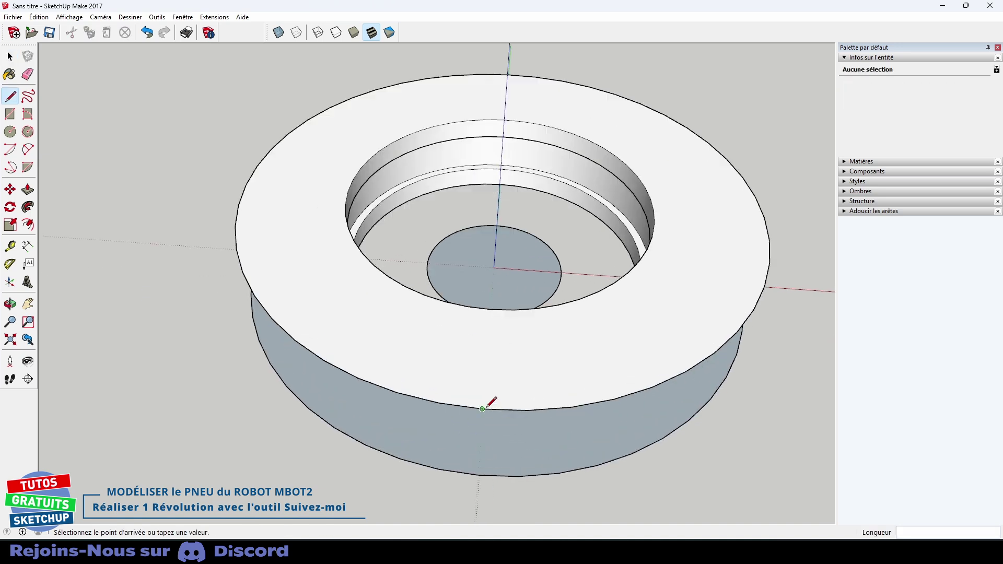
click(478, 474)
click(528, 411)
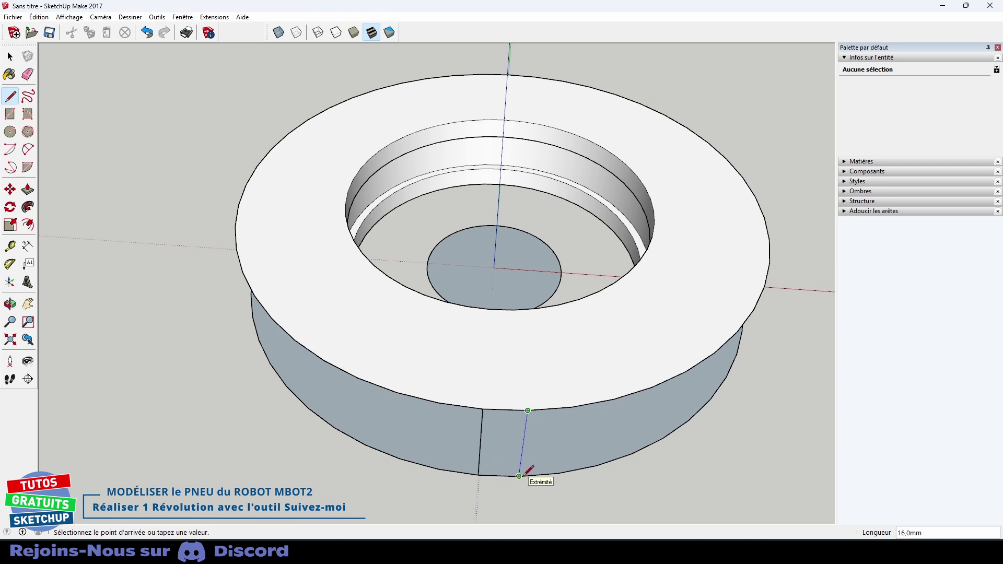
click(519, 476)
key(space)
click(503, 448)
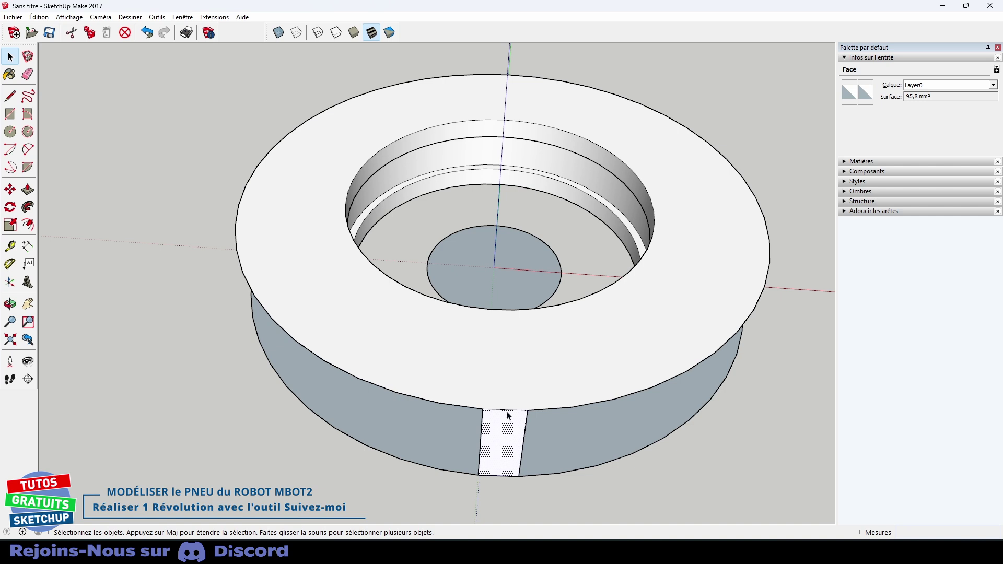
Rotate-copy the strip edge 7,5° about the disc centre into 47 copies, then switch to Front view
middle_drag(567, 278, 573, 331)
key(q)
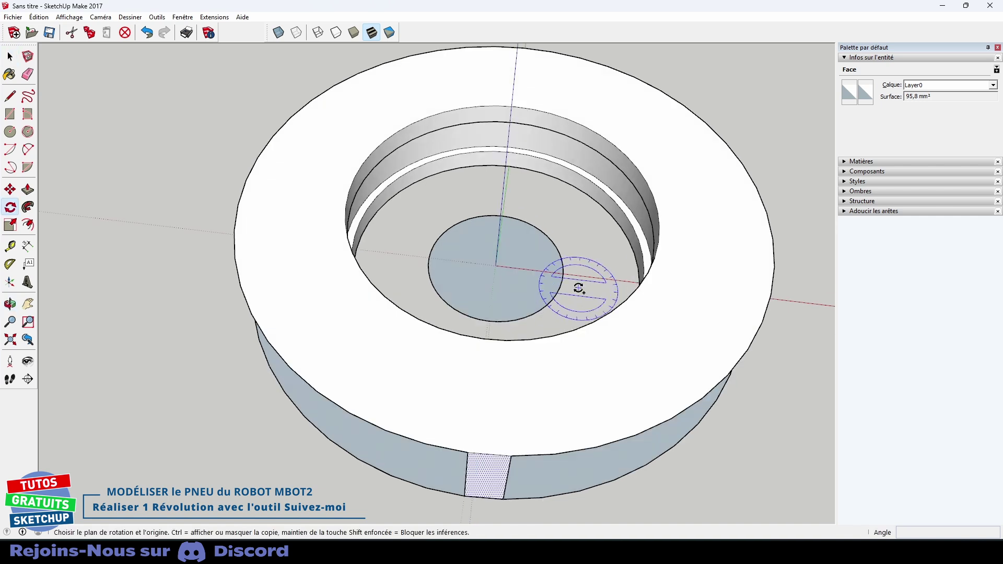
click(495, 266)
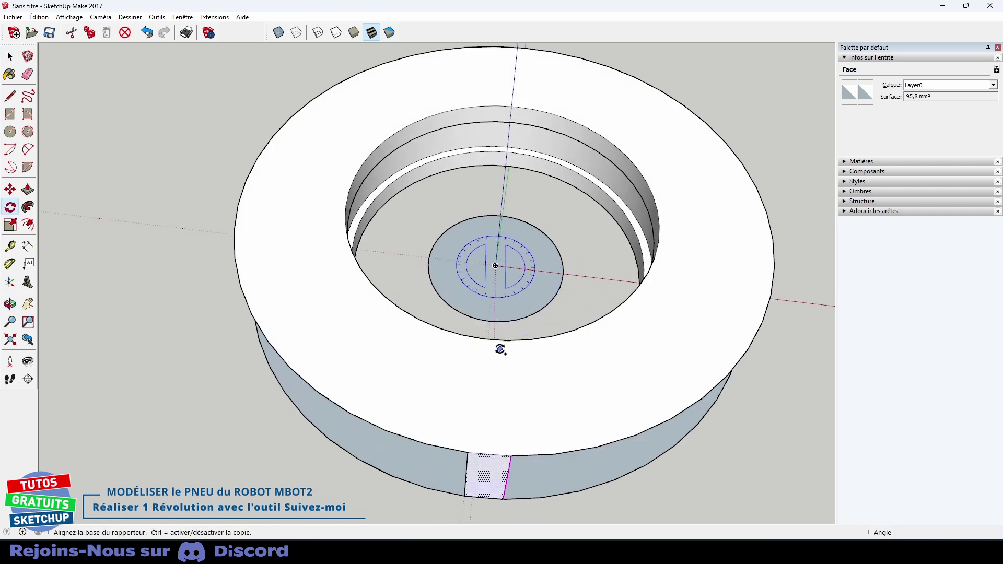
click(467, 453)
click(510, 456)
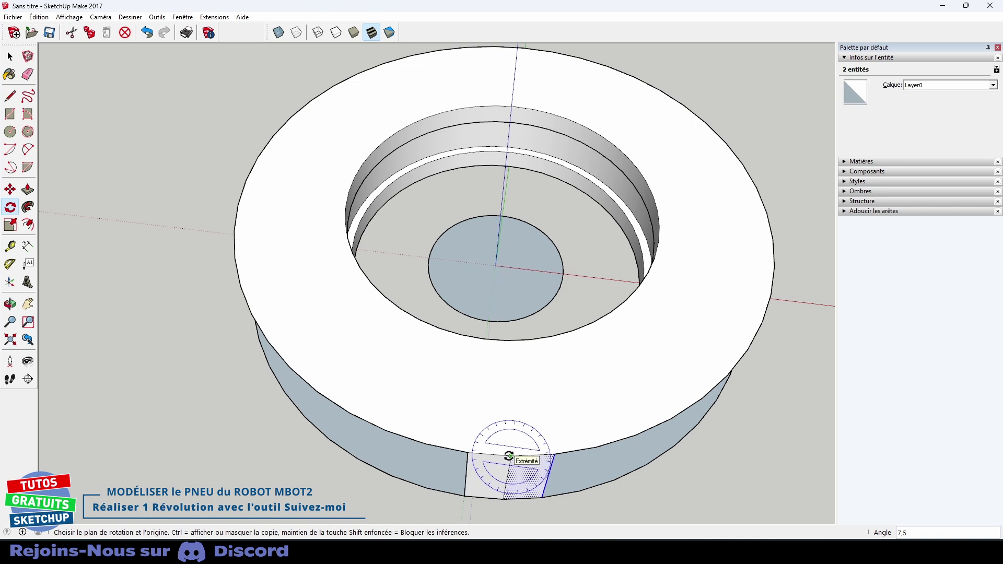
key(Return)
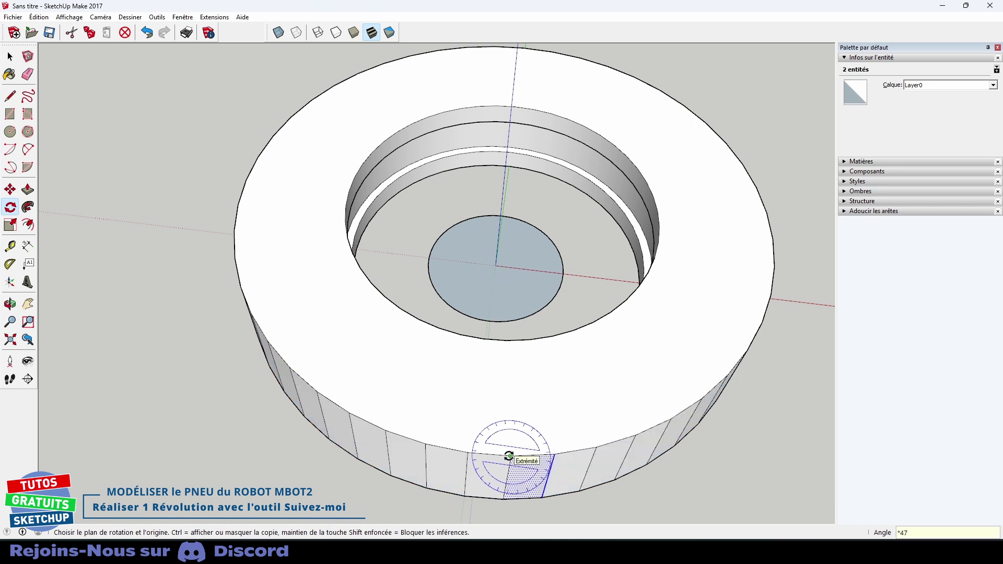
key(space)
scroll(525, 483, down, 10)
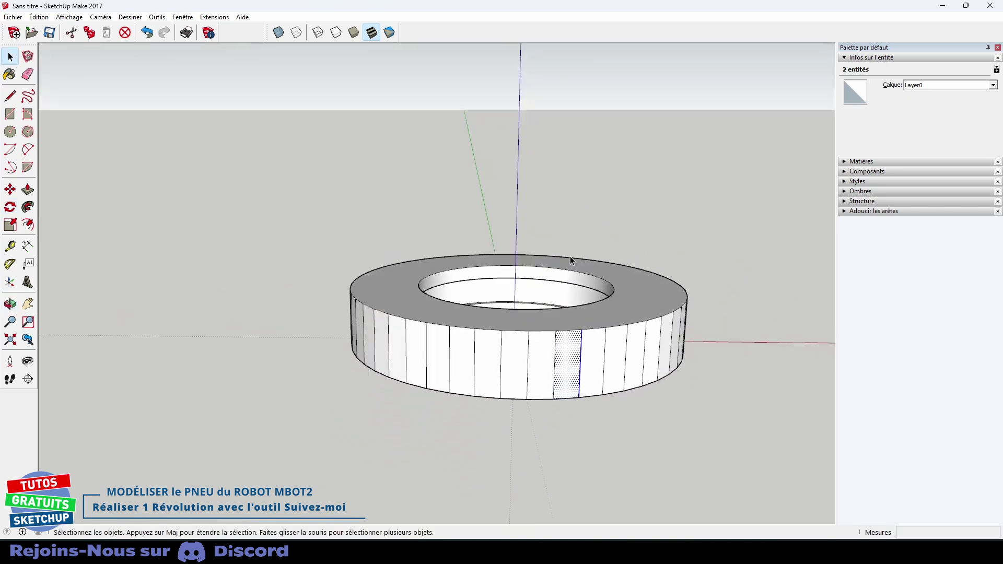
key(F3)
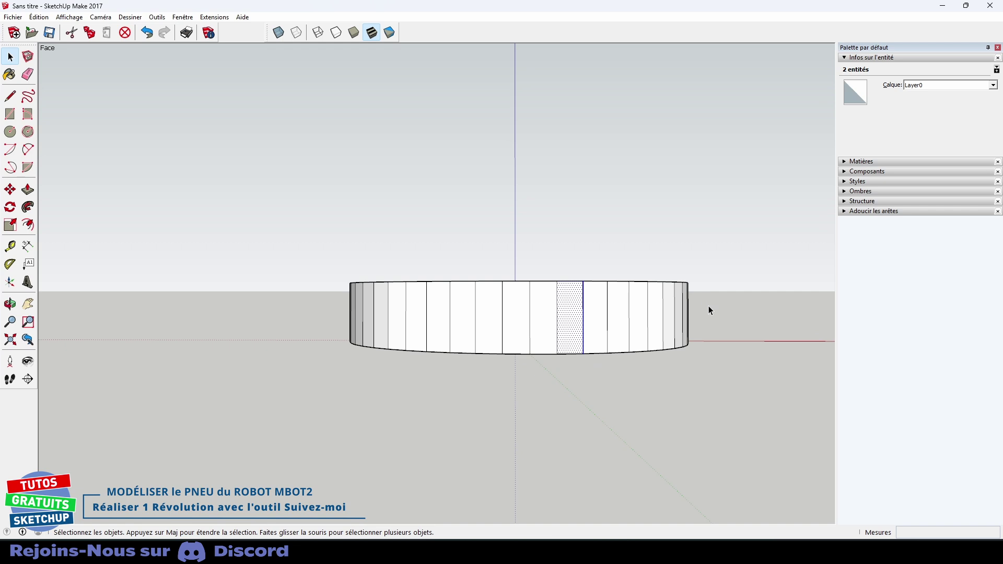
Soften the ring's 144 strip edges at 20,0 degrees in Soften Edges
drag(709, 305, 359, 324)
drag(332, 324, 332, 324)
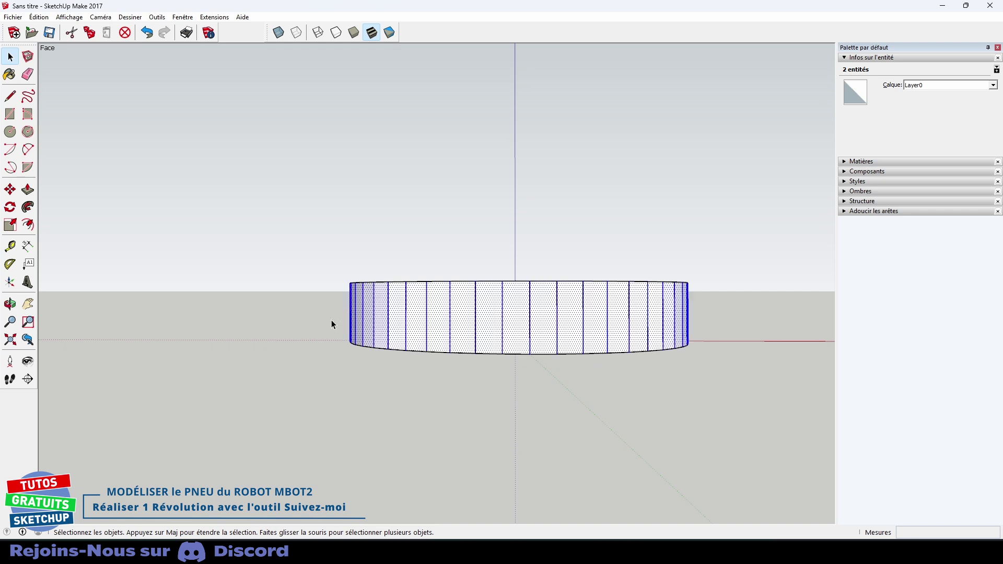
click(847, 212)
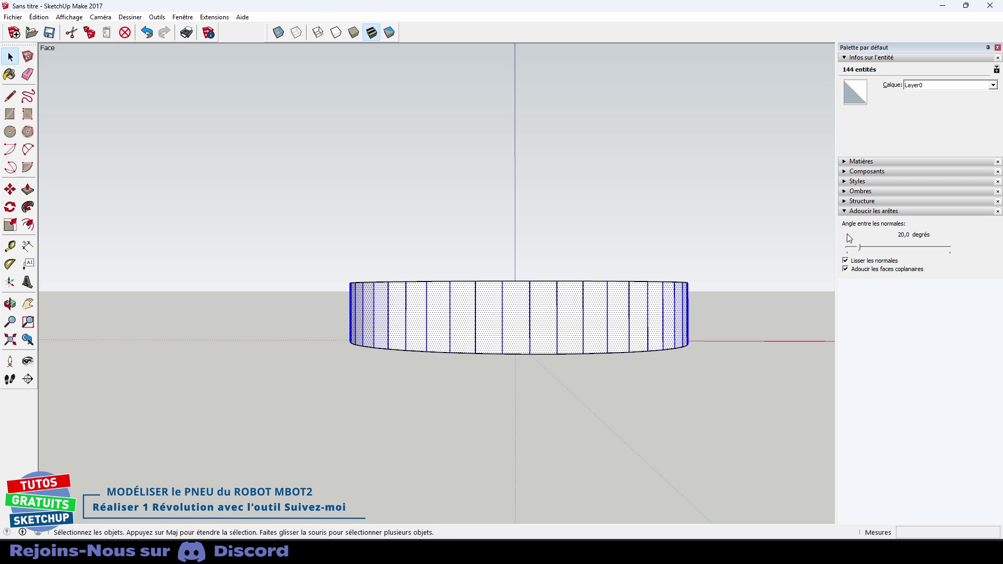
click(845, 269)
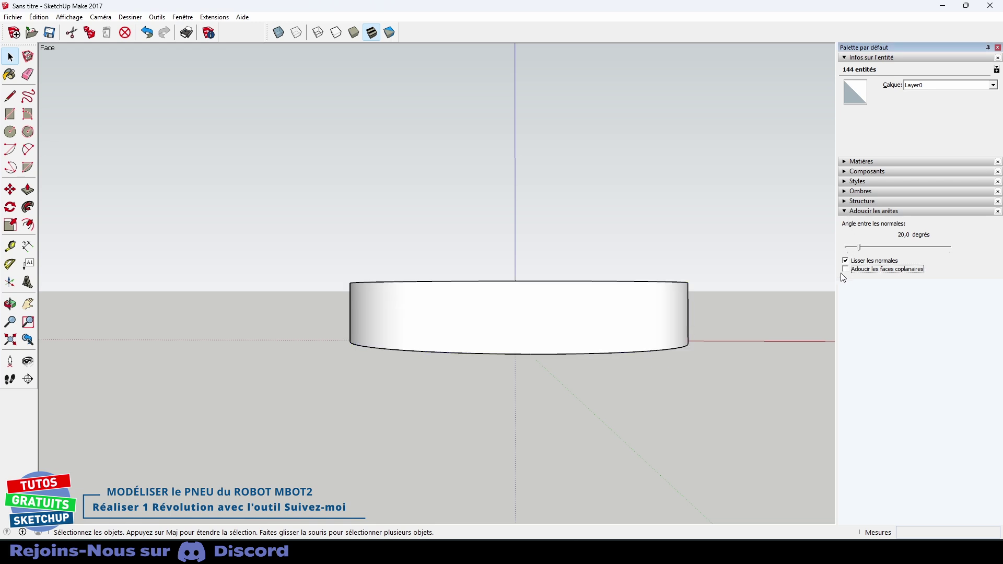
click(736, 238)
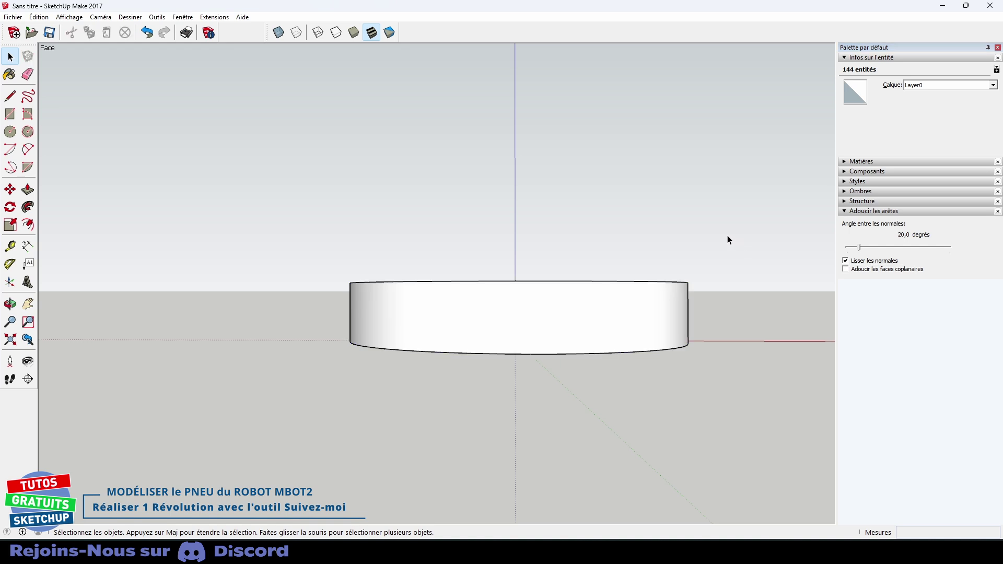
mouse_move(727, 235)
middle_down()
mouse_move(556, 342)
mouse_move(531, 343)
mouse_move(540, 371)
middle_up()
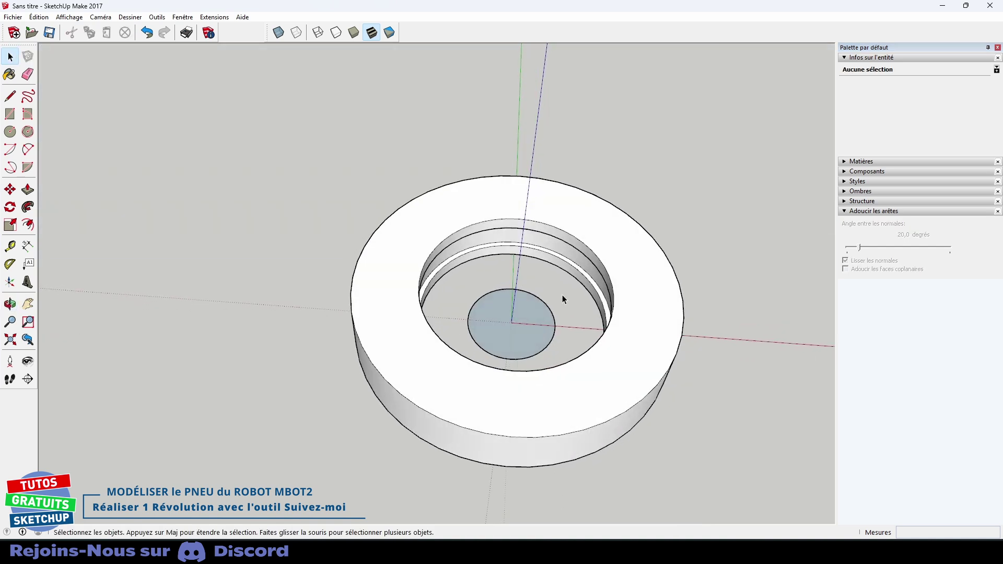